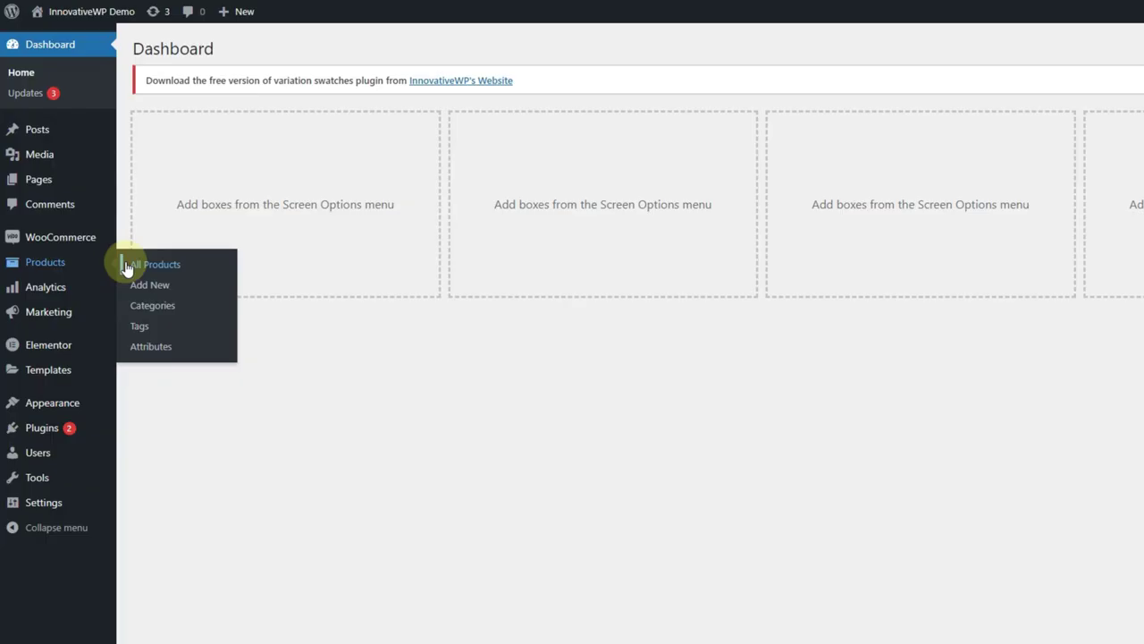
Open the store front end in a new browser tab via the admin bar's Visit Store link.
{"action": "right_click", "coordinate": [102, 36]}
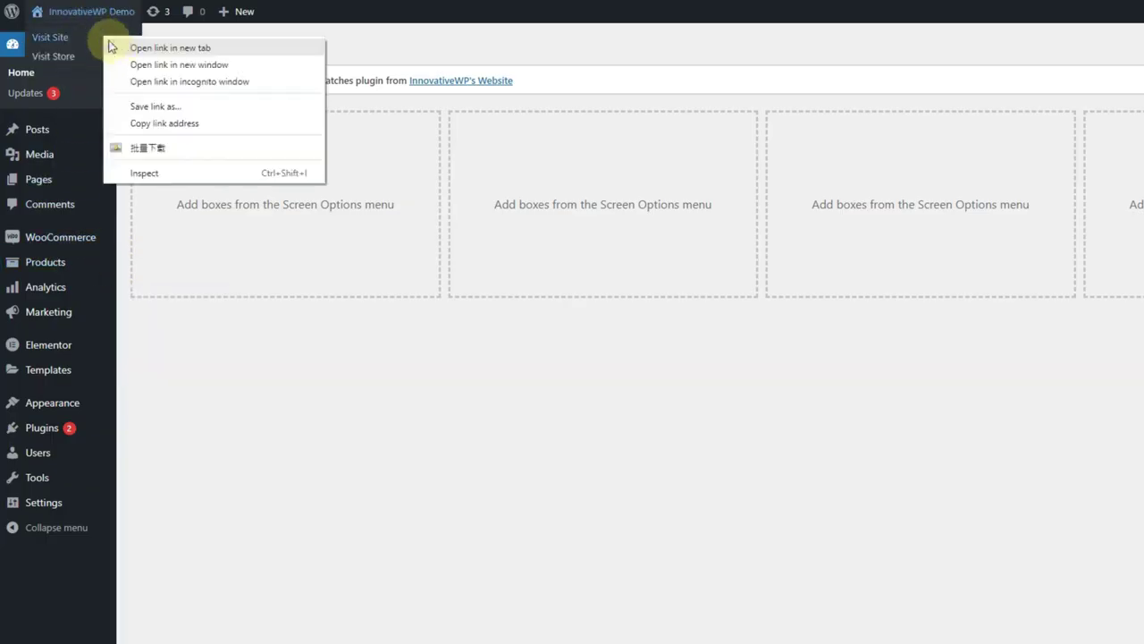
{"action": "right_click", "coordinate": [64, 56]}
{"action": "left_click", "coordinate": [79, 65]}
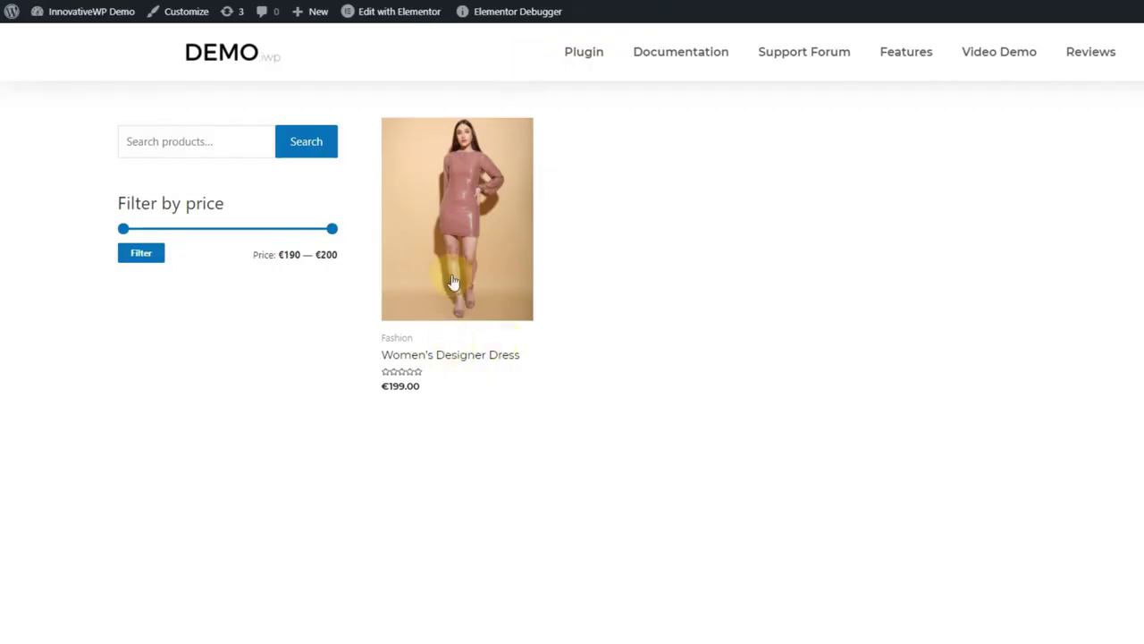
Open the Women's Designer Dress page and try Mustard Ruffle in size Large.
{"action": "right_click", "coordinate": [437, 249]}
{"action": "left_click", "coordinate": [453, 259]}
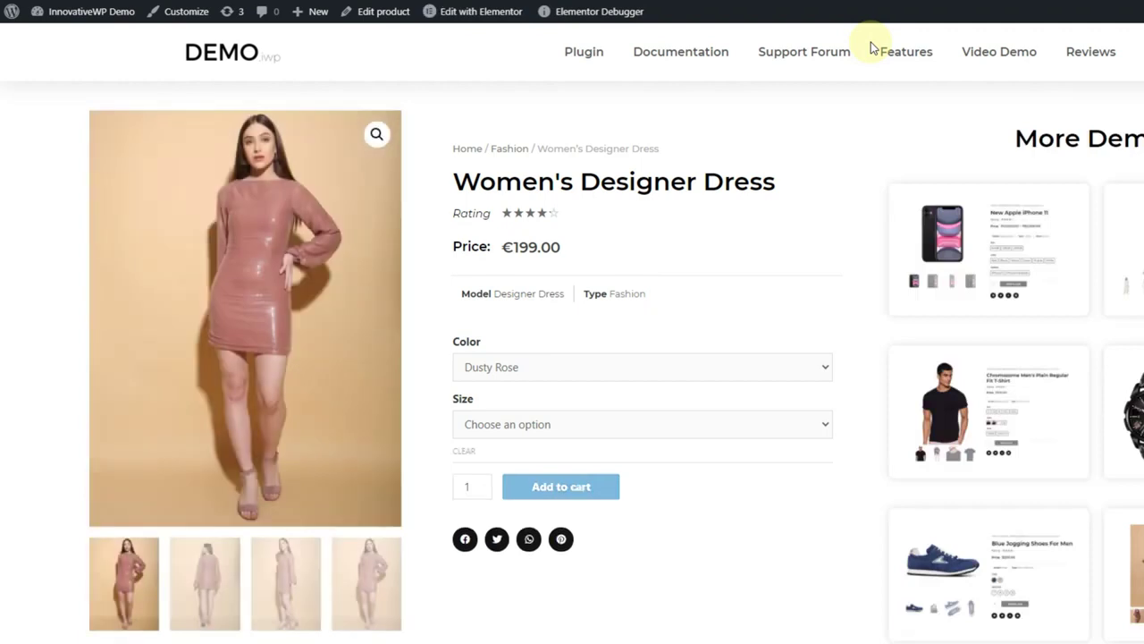
{"action": "left_click", "coordinate": [609, 374]}
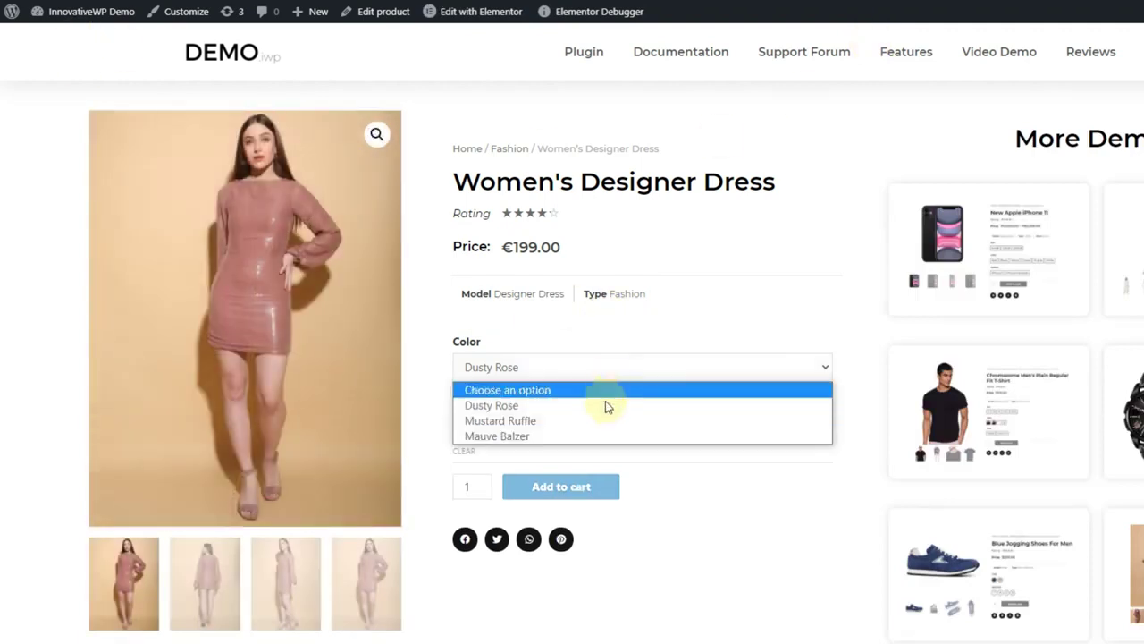
{"action": "left_click", "coordinate": [599, 428]}
{"action": "left_click", "coordinate": [563, 427]}
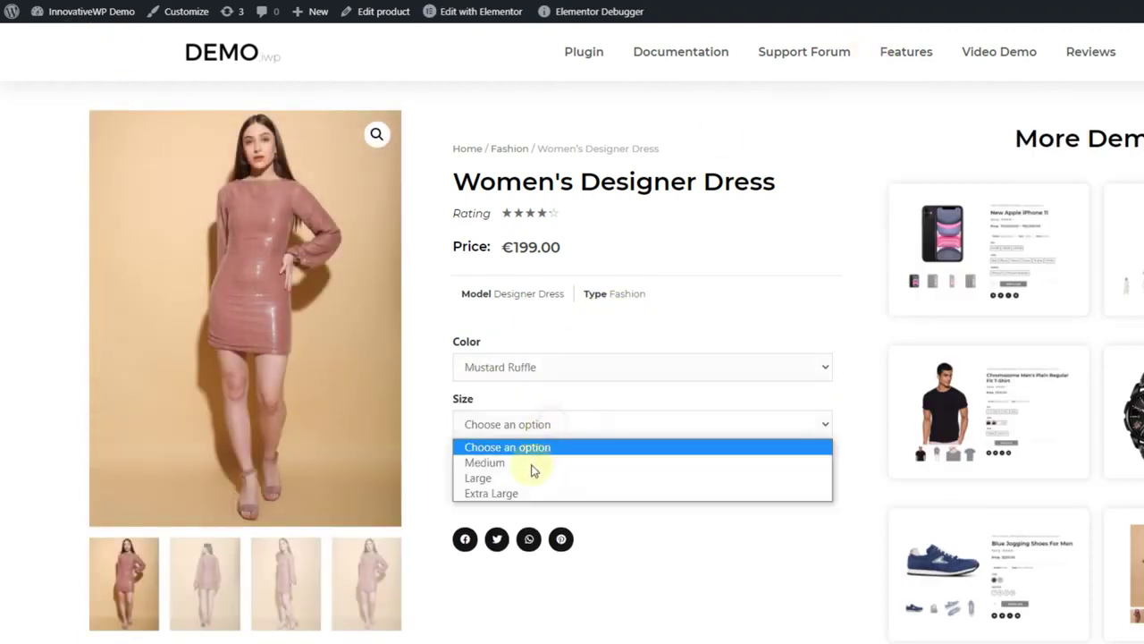
{"action": "left_click", "coordinate": [521, 475]}
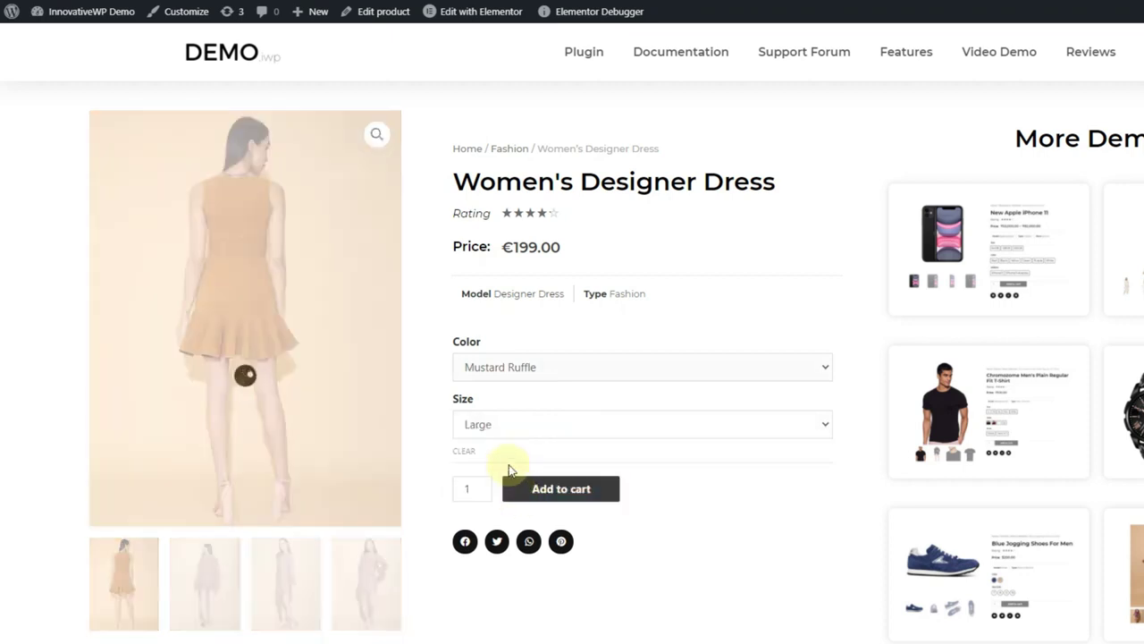
{"action": "left_click", "coordinate": [196, 568]}
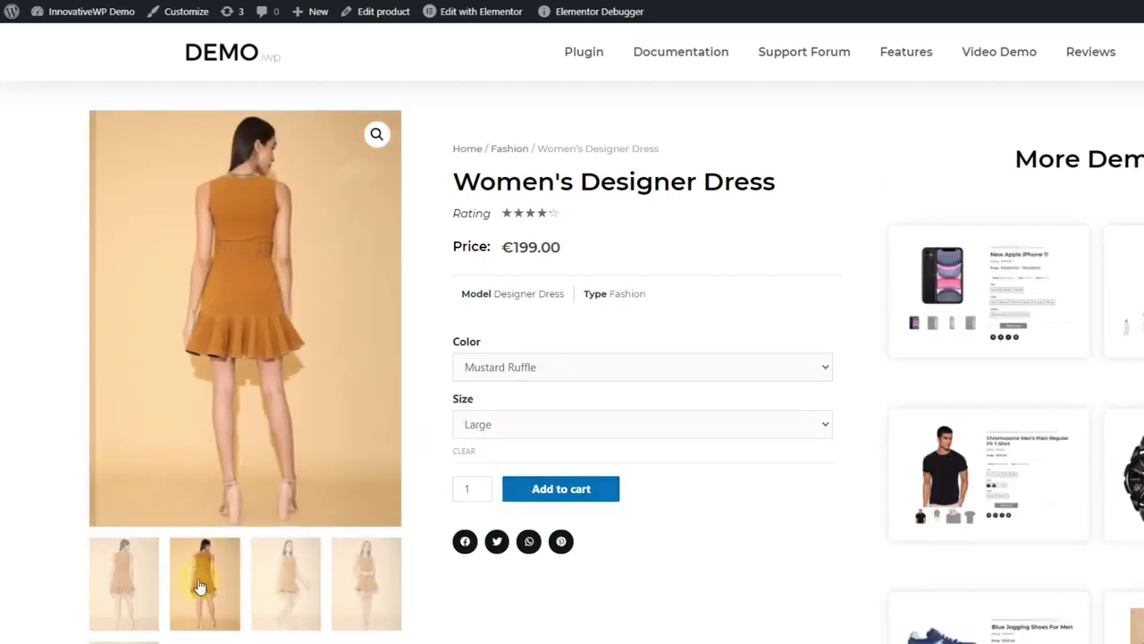
Switch the colour to Dusty Rose while keeping size Large.
{"action": "left_click", "coordinate": [470, 369]}
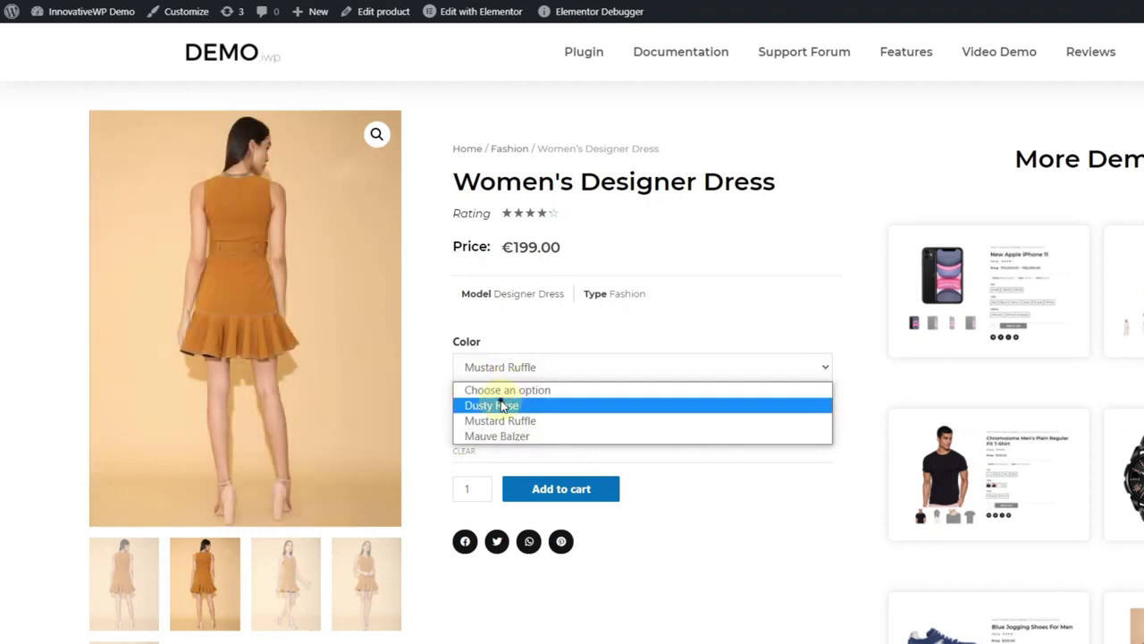
{"action": "left_click", "coordinate": [502, 407]}
{"action": "left_click", "coordinate": [562, 426]}
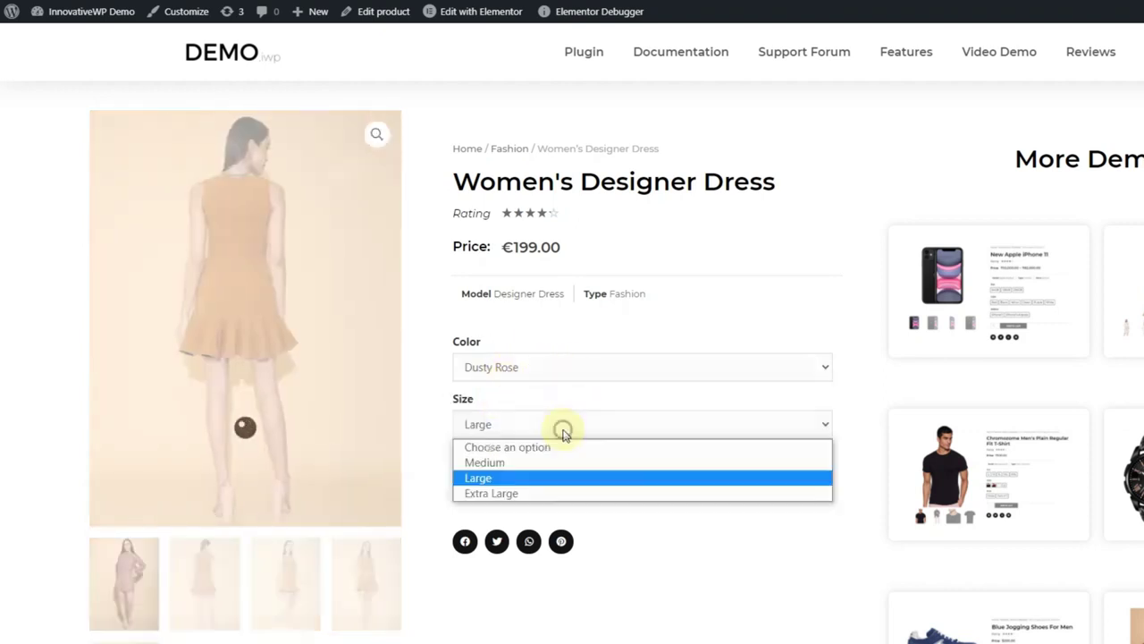
{"action": "left_click", "coordinate": [557, 429]}
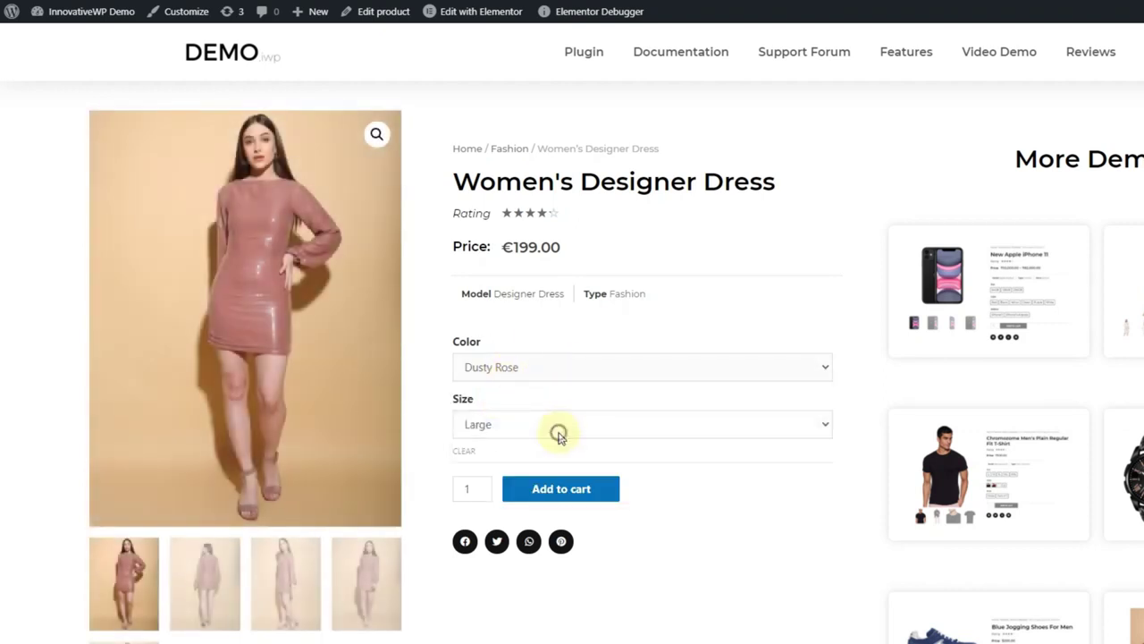
{"action": "left_click", "coordinate": [527, 367]}
{"action": "left_click", "coordinate": [583, 365]}
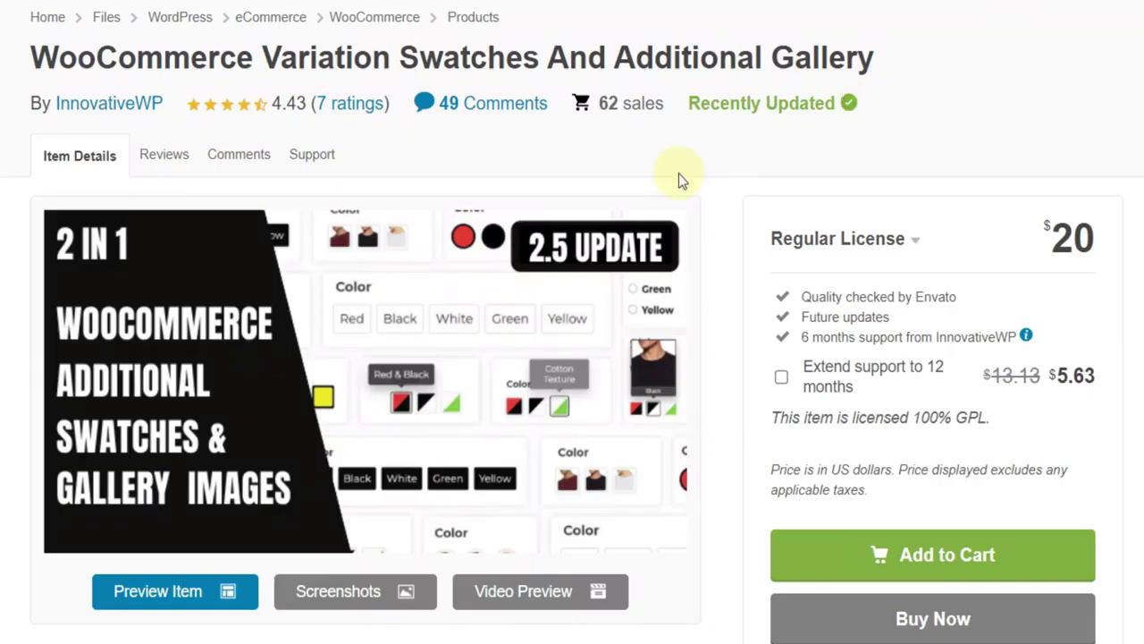
Scroll the CodeCanyon page past the description and video to the swatch examples.
{"action": "scroll", "coordinate": [593, 184], "scroll_direction": "down", "scroll_amount": 6}
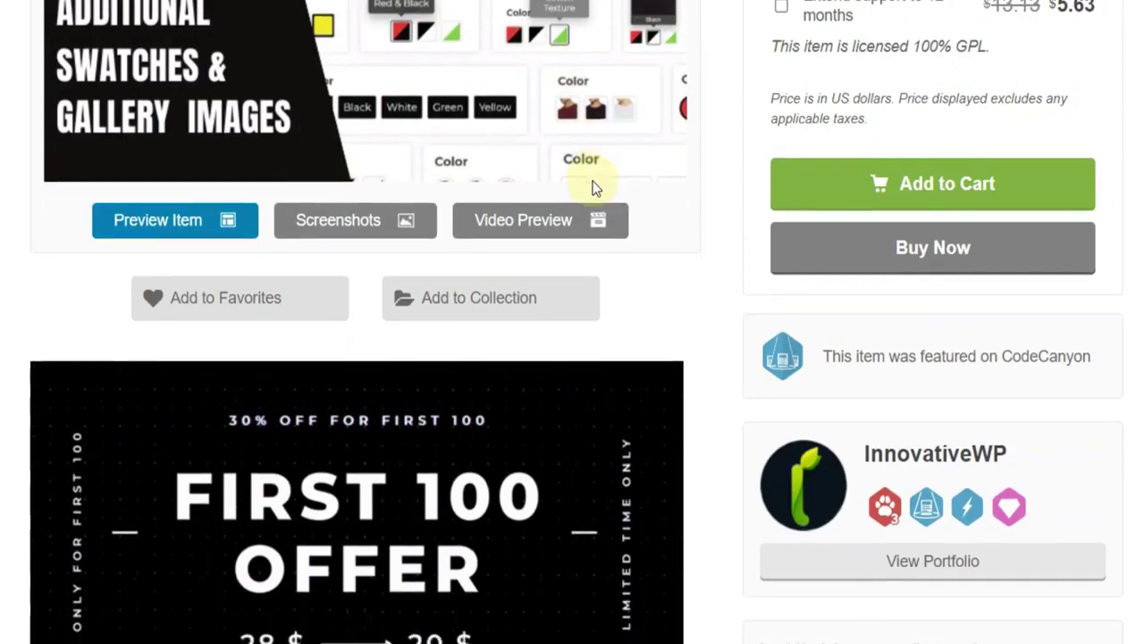
{"action": "scroll", "coordinate": [593, 183], "scroll_direction": "down", "scroll_amount": 7}
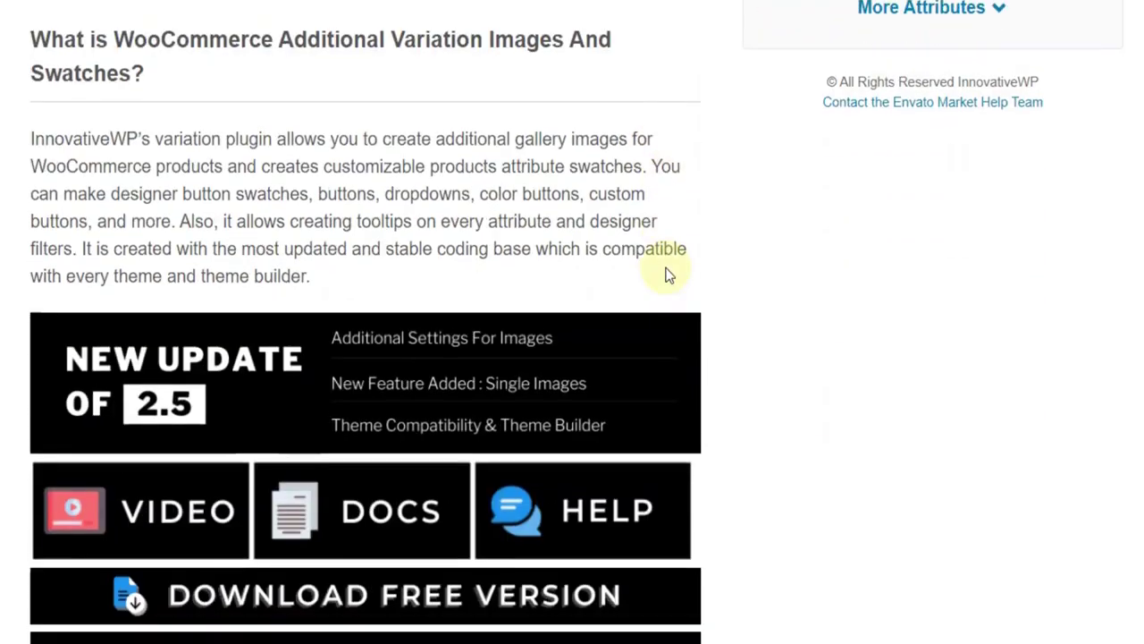
{"action": "scroll", "coordinate": [666, 275], "scroll_direction": "down", "scroll_amount": 8}
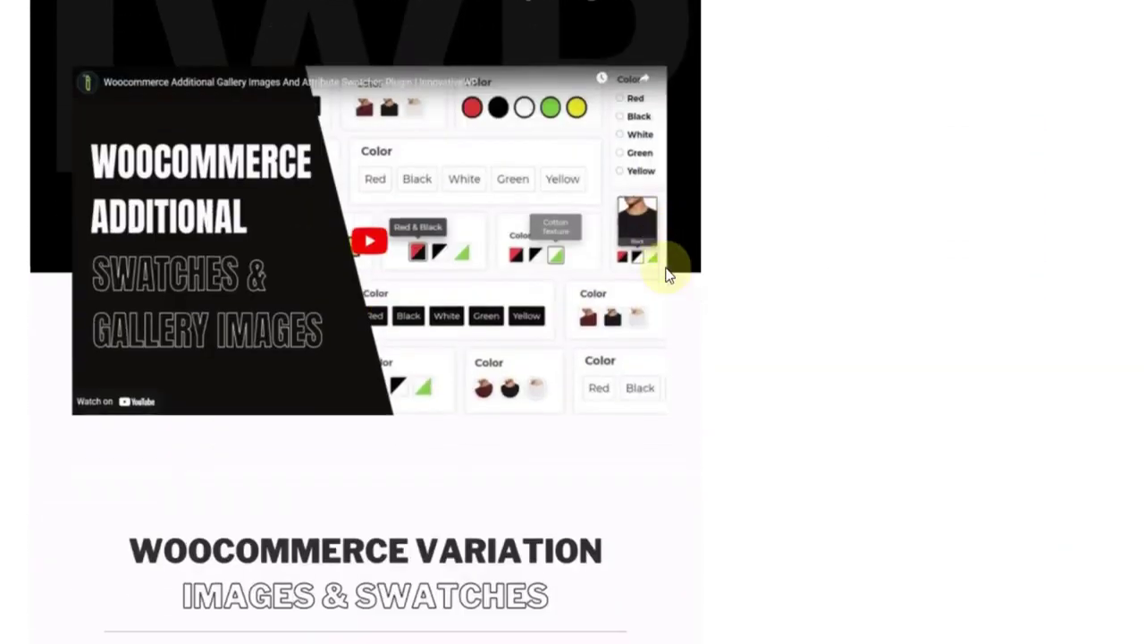
{"action": "scroll", "coordinate": [666, 274], "scroll_direction": "down", "scroll_amount": 7}
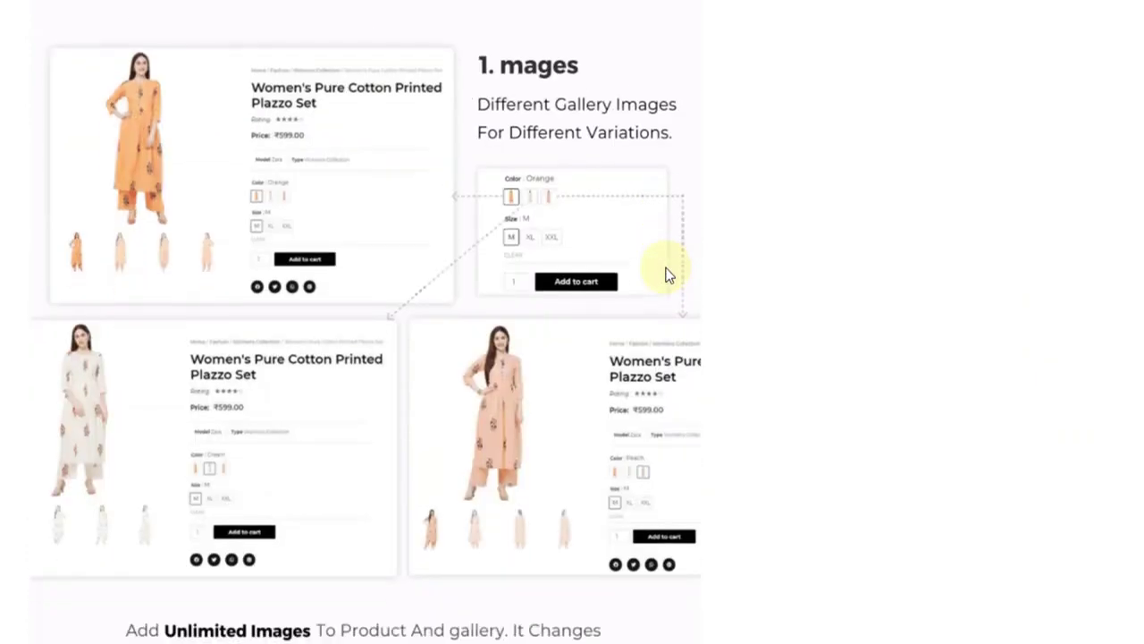
{"action": "scroll", "coordinate": [666, 275], "scroll_direction": "down", "scroll_amount": 8}
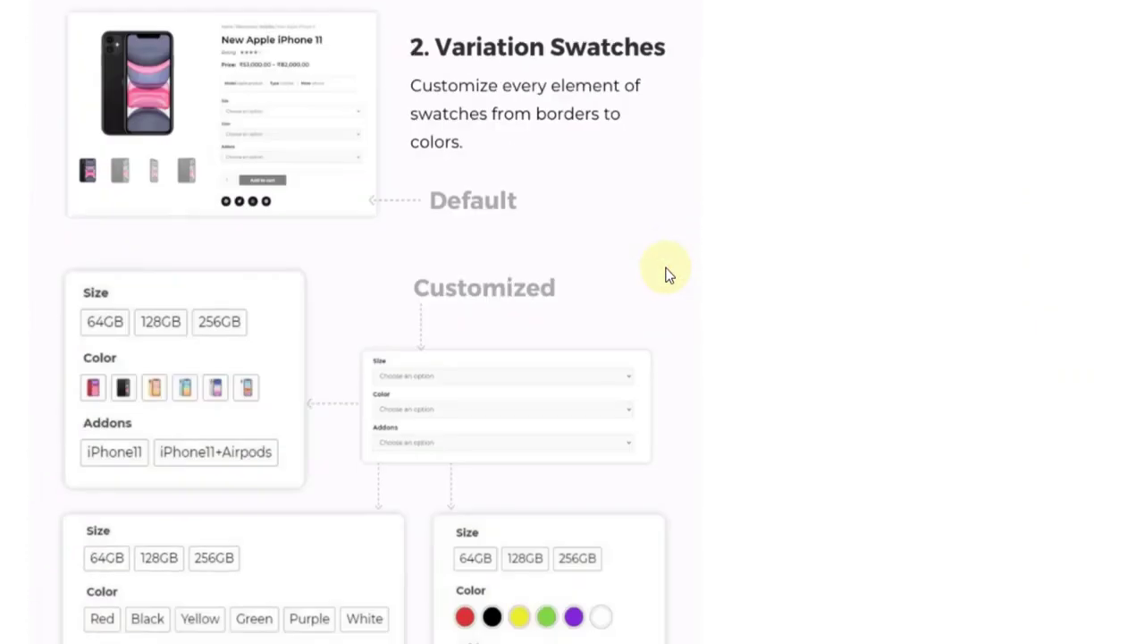
{"action": "scroll", "coordinate": [665, 274], "scroll_direction": "down", "scroll_amount": 1}
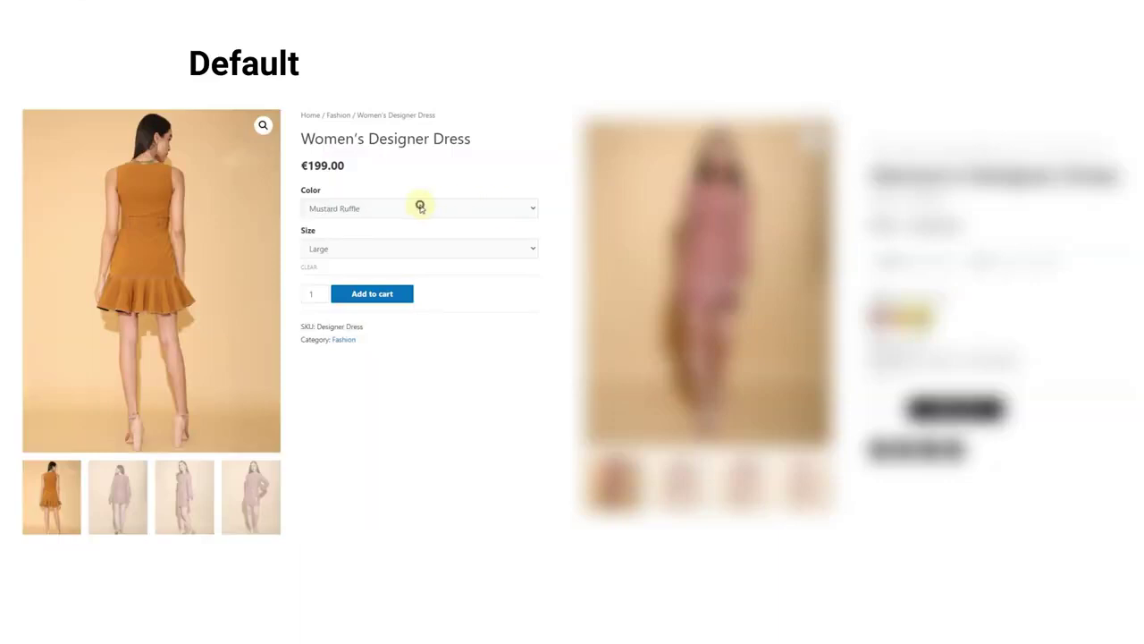
On the default page choose Dusty Rose in Extra Large and browse the back-view and third images.
{"action": "left_click", "coordinate": [420, 207]}
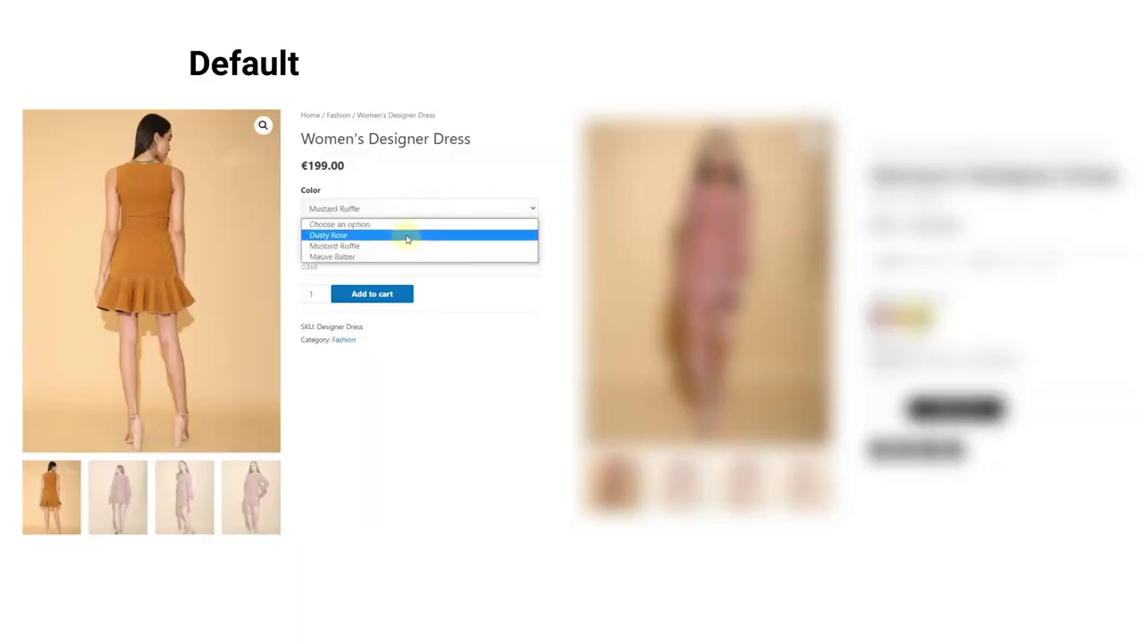
{"action": "left_click", "coordinate": [403, 236]}
{"action": "left_click", "coordinate": [363, 251]}
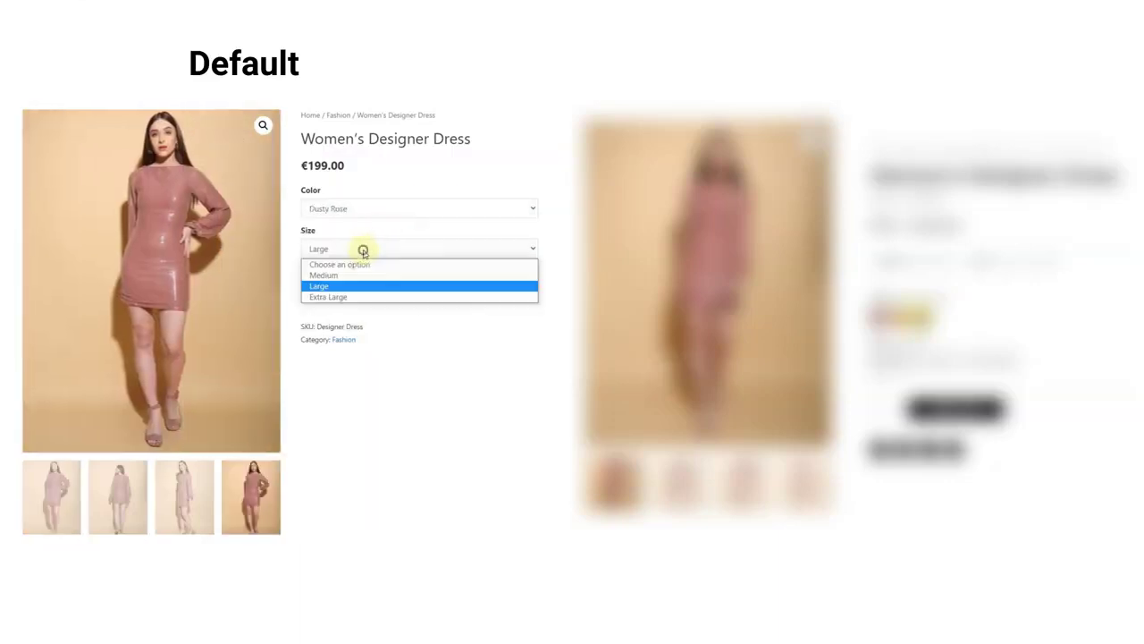
{"action": "left_click", "coordinate": [345, 296]}
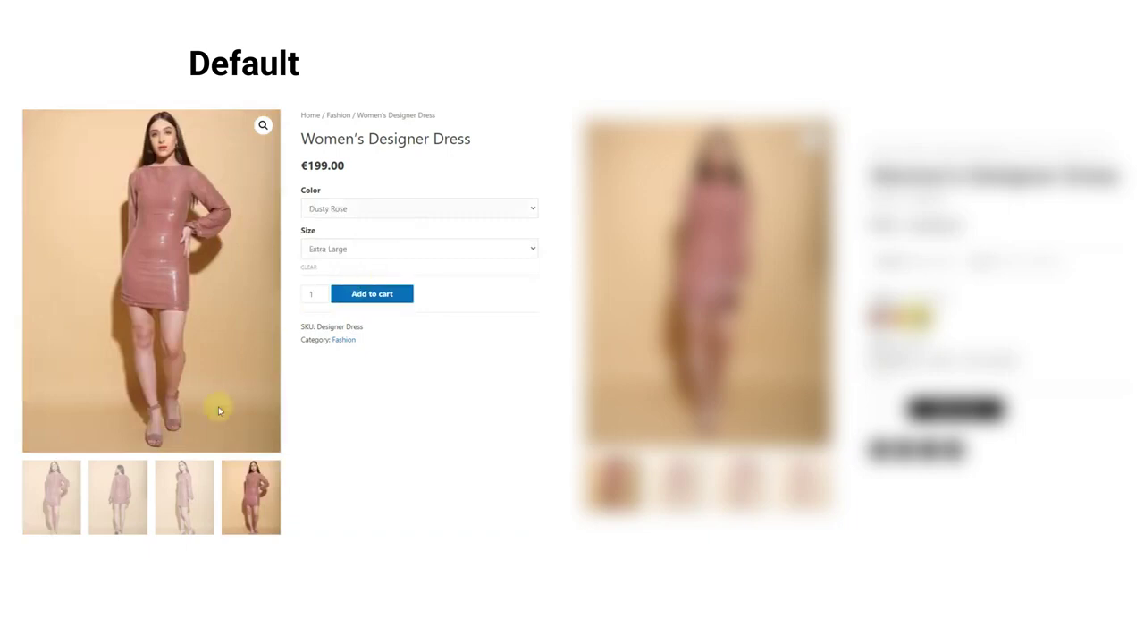
{"action": "left_click", "coordinate": [104, 499]}
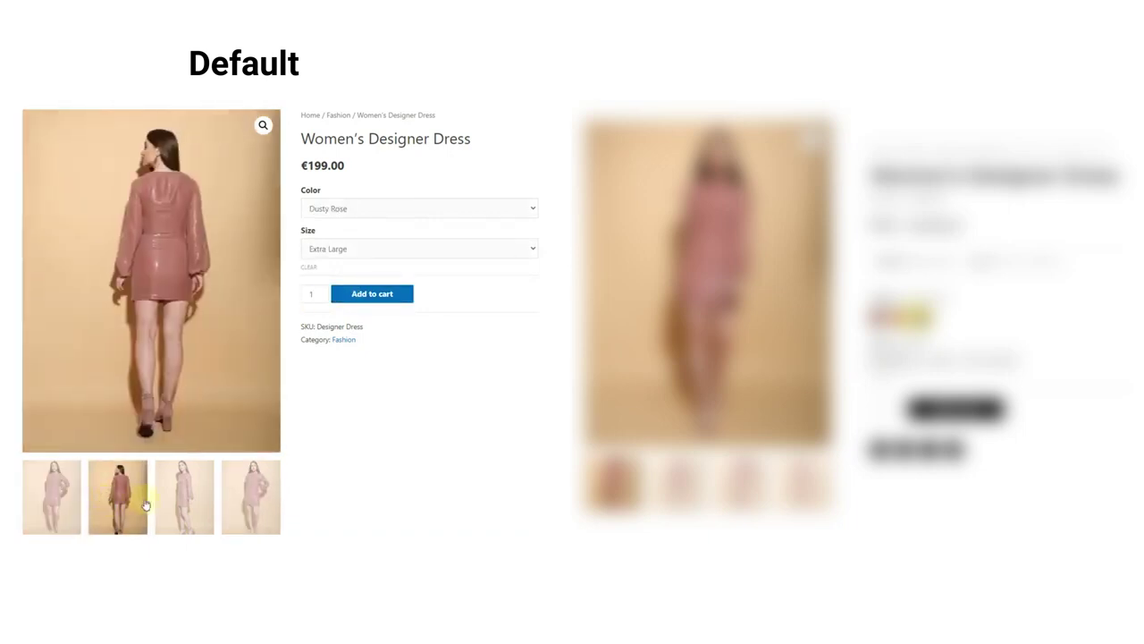
{"action": "left_click", "coordinate": [167, 501]}
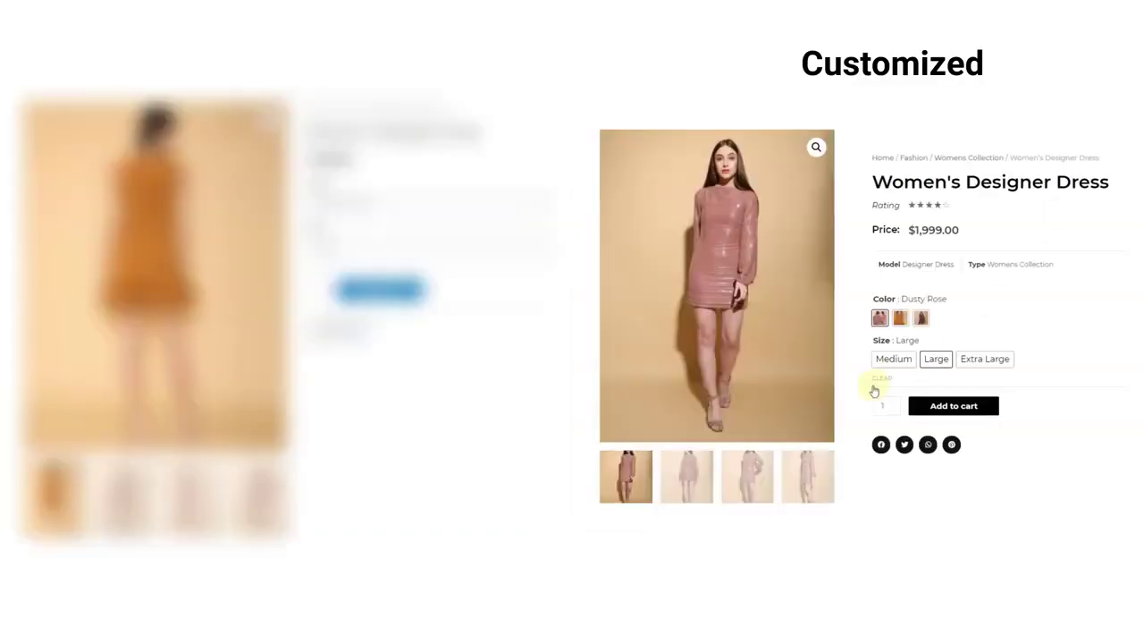
On the customized page clear choices, then try Dusty Rose, Medium, Mauve Balzer and Mustard Ruffle swatches.
{"action": "left_click", "coordinate": [877, 380]}
{"action": "left_click", "coordinate": [881, 319]}
{"action": "left_click", "coordinate": [897, 359]}
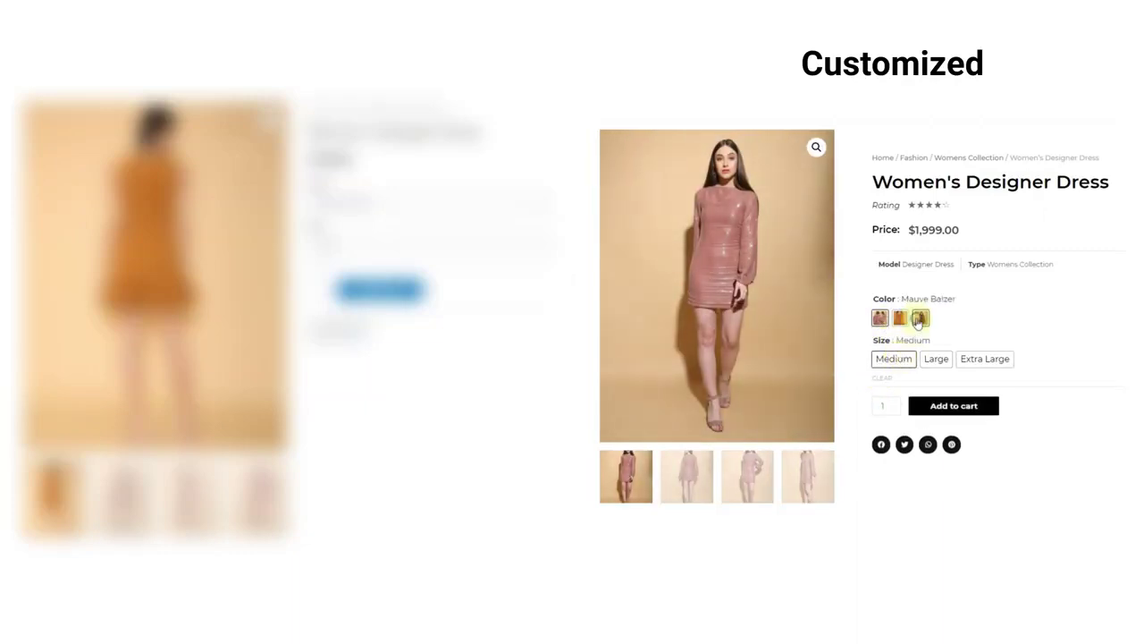
{"action": "left_click", "coordinate": [918, 319]}
{"action": "left_click", "coordinate": [900, 319]}
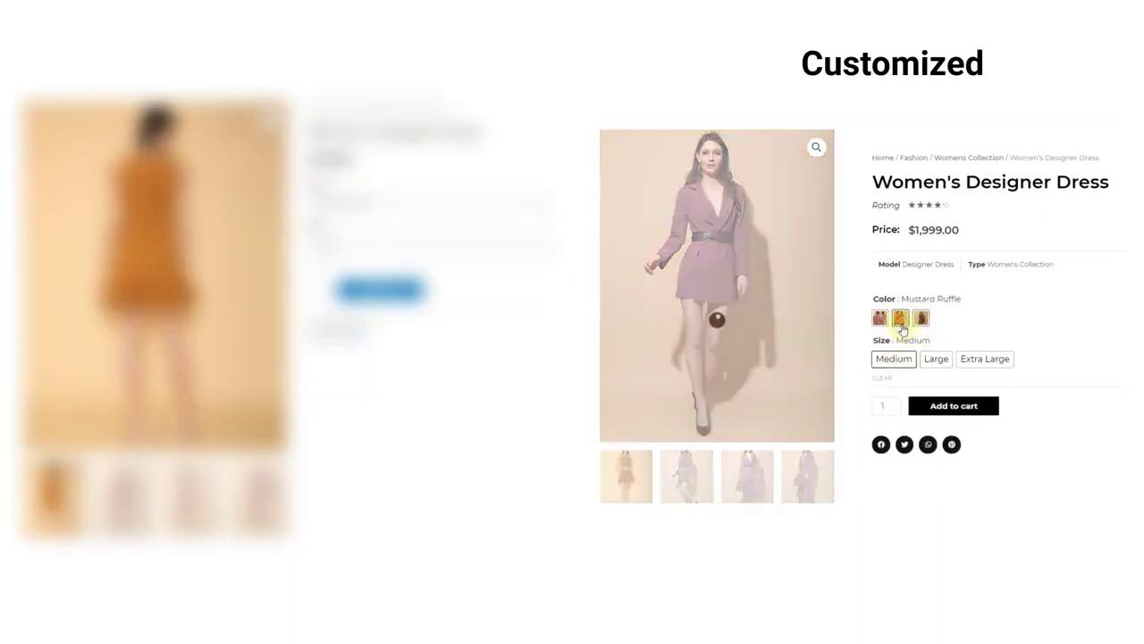
{"action": "left_click", "coordinate": [675, 466]}
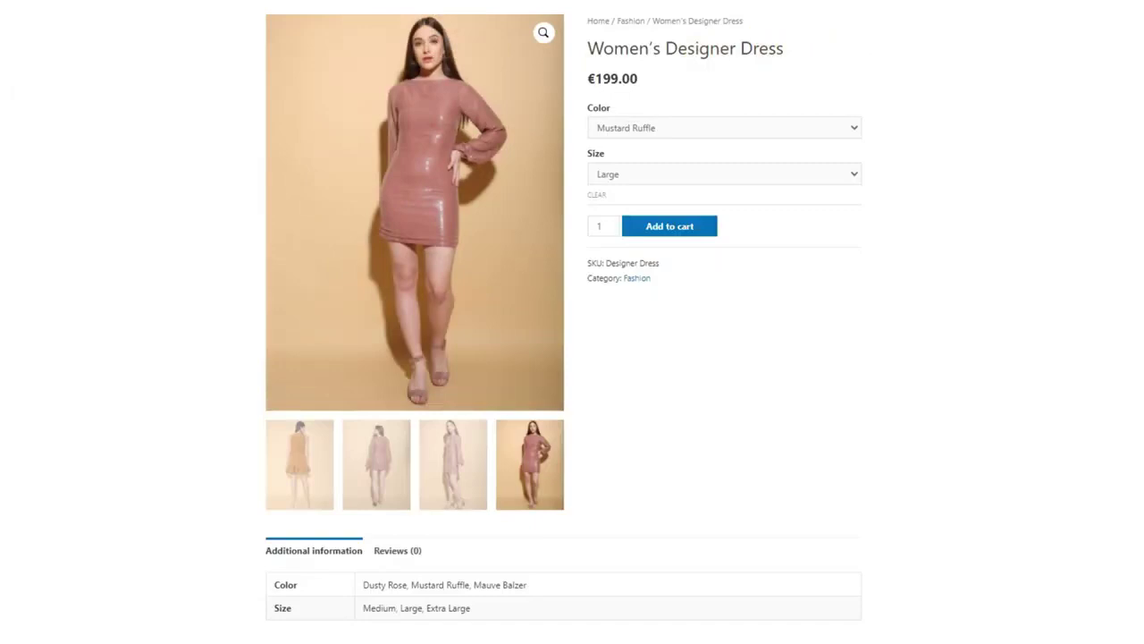
Keep the dress at Mustard Ruffle in size Large.
{"action": "left_click", "coordinate": [734, 131]}
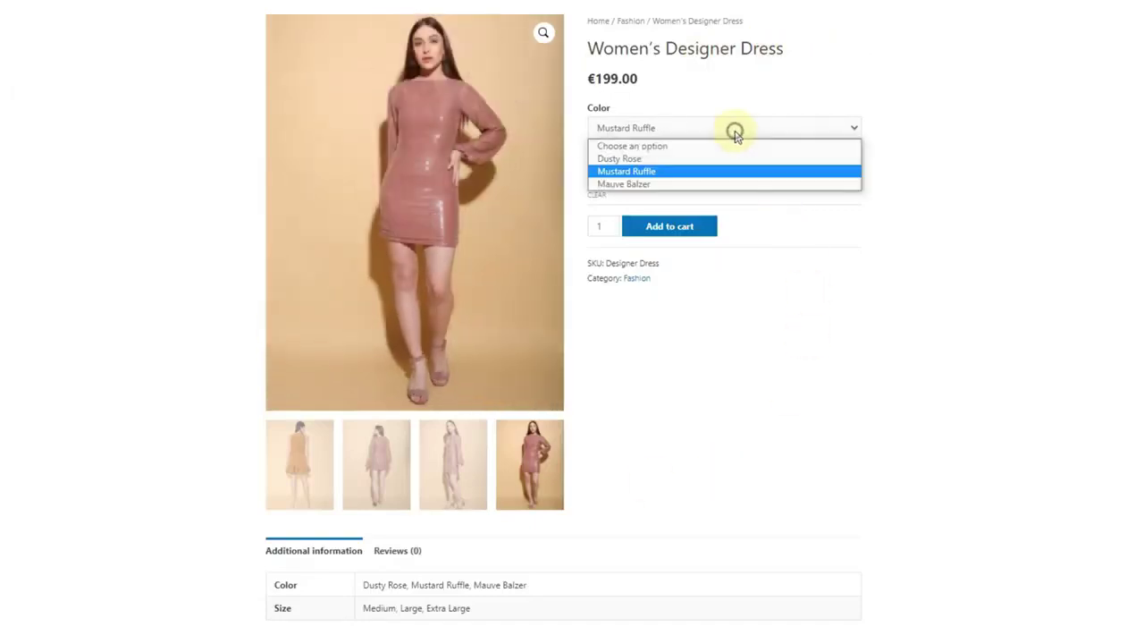
{"action": "left_click", "coordinate": [733, 130]}
{"action": "left_click", "coordinate": [640, 175]}
{"action": "left_click", "coordinate": [634, 178]}
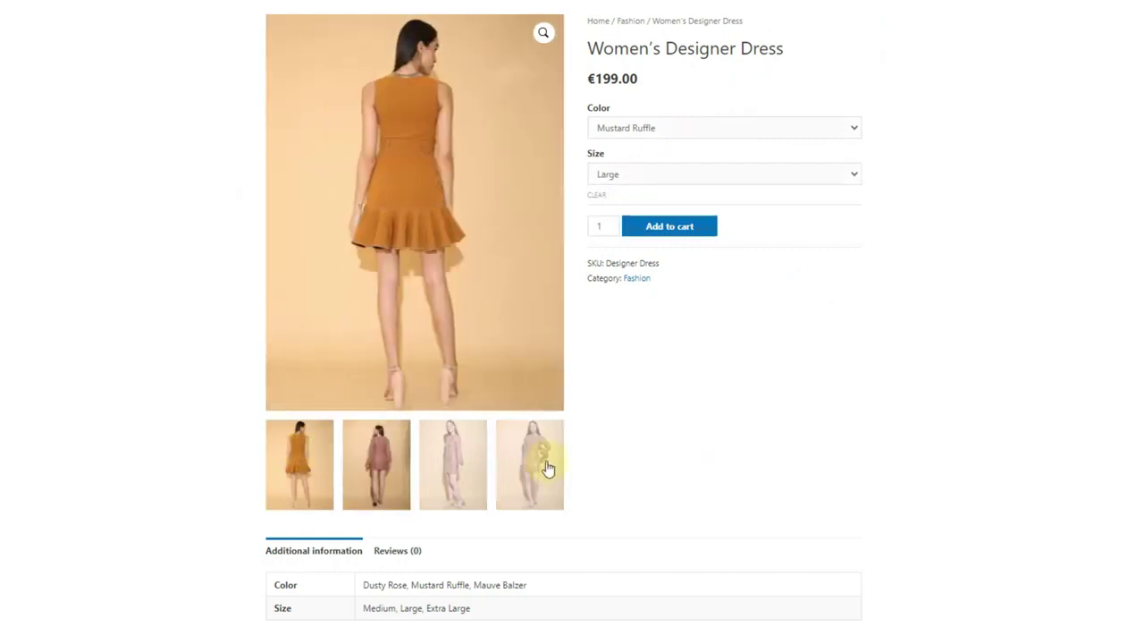
Pick Dusty Rose and Medium, switch to Mustard Ruffle, and show the second mustard photo.
{"action": "left_click", "coordinate": [754, 134]}
{"action": "left_click", "coordinate": [726, 161]}
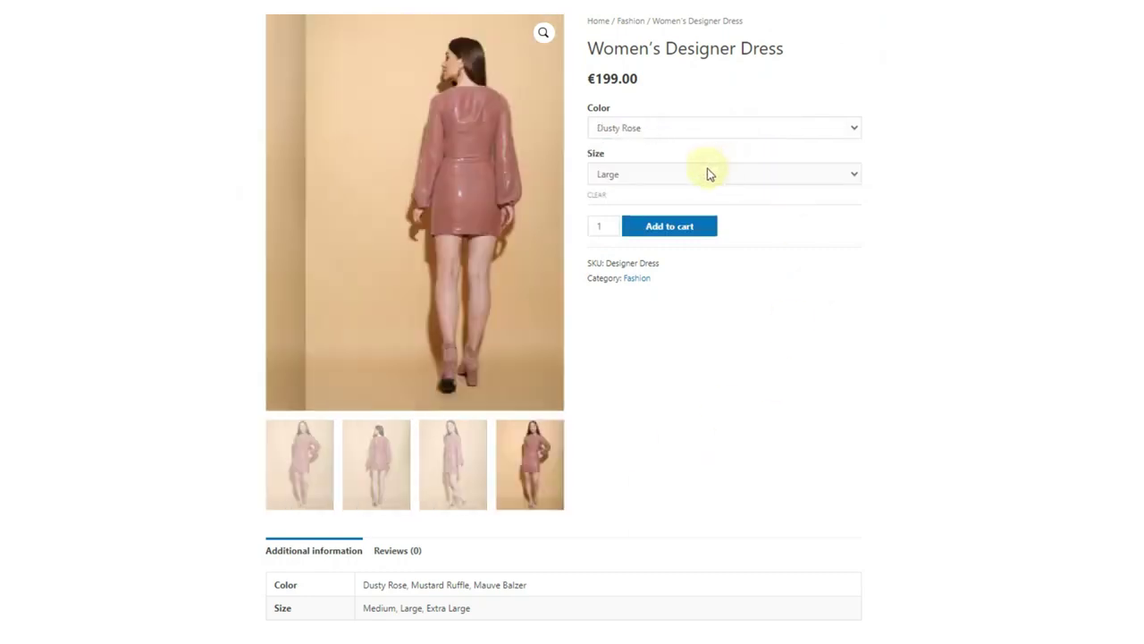
{"action": "left_click", "coordinate": [686, 172]}
{"action": "left_click", "coordinate": [667, 209]}
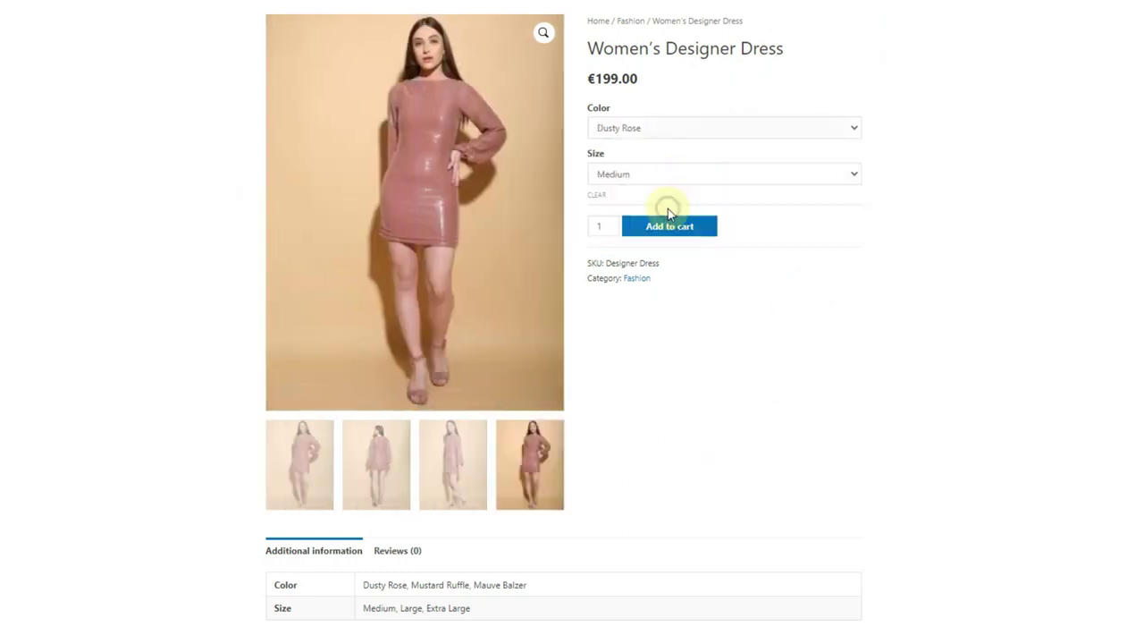
{"action": "left_click", "coordinate": [659, 133]}
{"action": "left_click", "coordinate": [655, 171]}
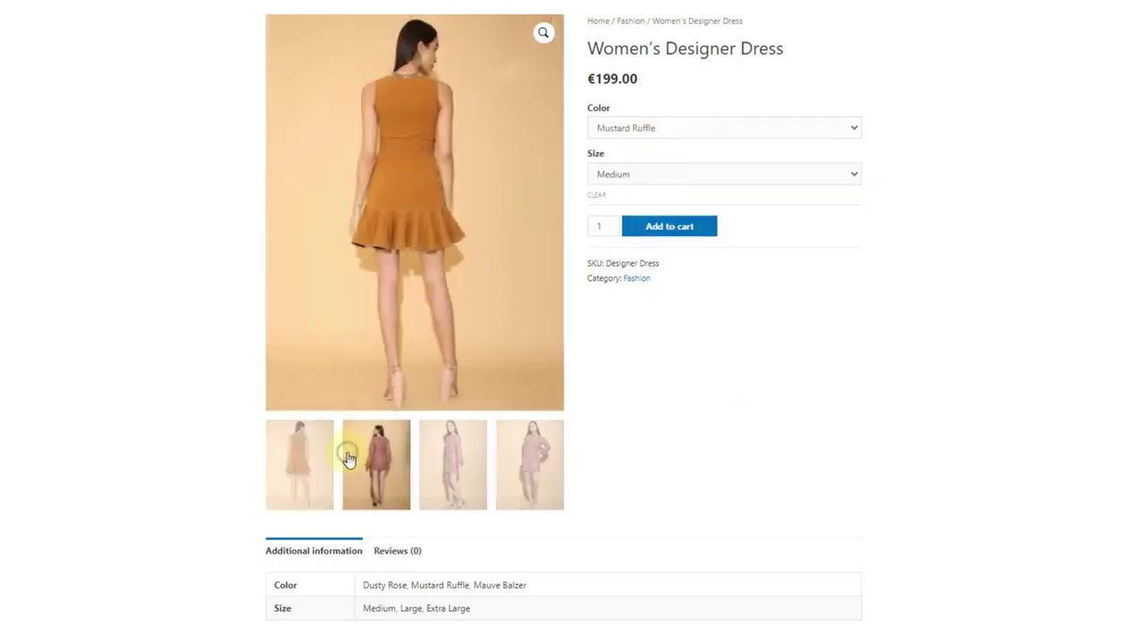
{"action": "left_click", "coordinate": [348, 458]}
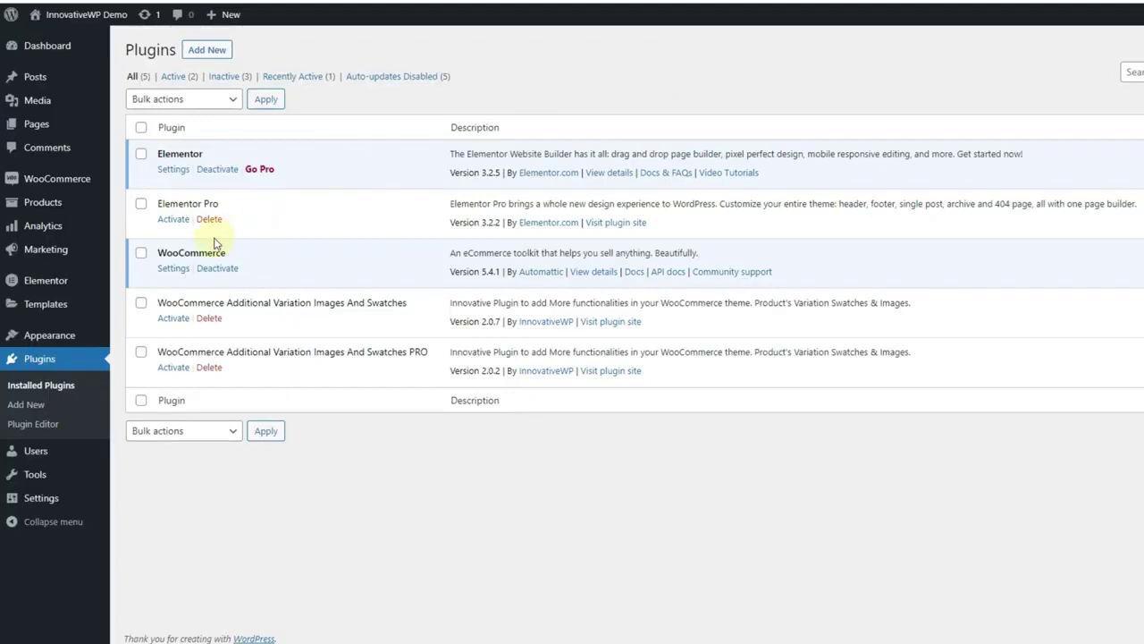
Activate the variation swatches plugin and then the Additional Variation Images And Swatches PRO plugin.
{"action": "left_click", "coordinate": [166, 323]}
{"action": "left_click", "coordinate": [179, 375]}
{"action": "mouse_move", "coordinate": [83, 22]}
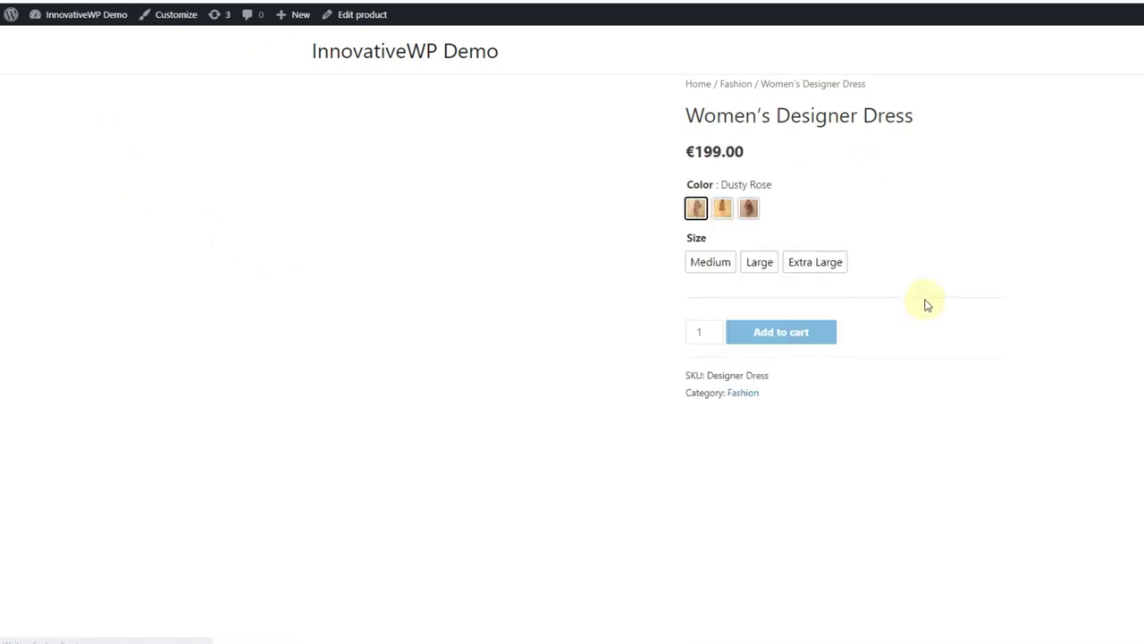
Pick the Mustard Ruffle swatch and Medium size button, then switch back to Dusty Rose.
{"action": "left_click", "coordinate": [724, 213]}
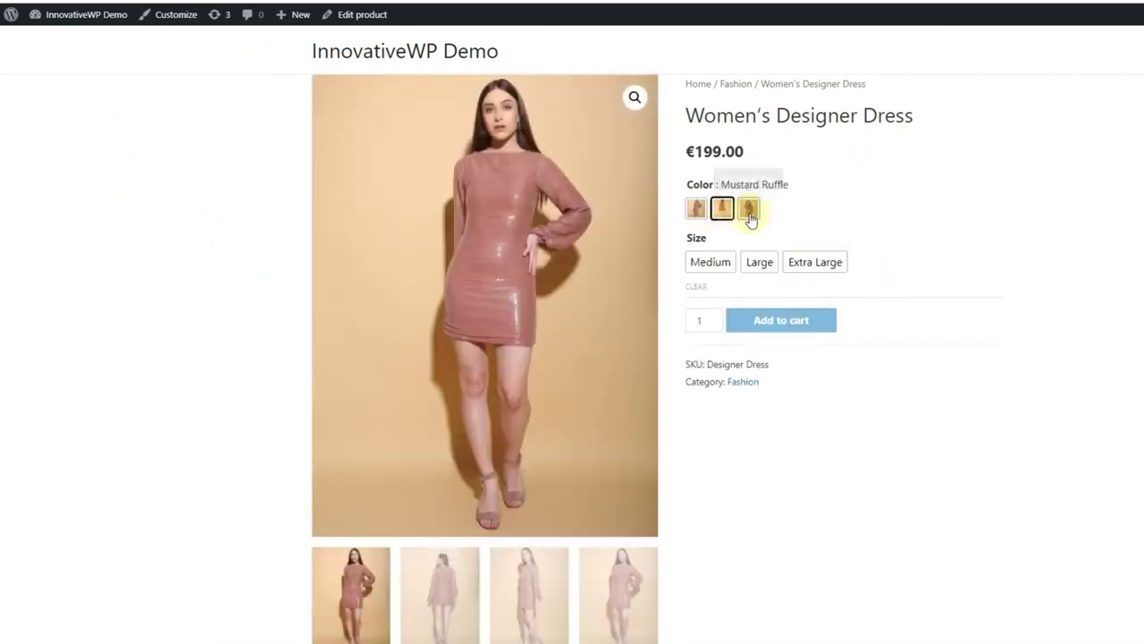
{"action": "left_click", "coordinate": [724, 264]}
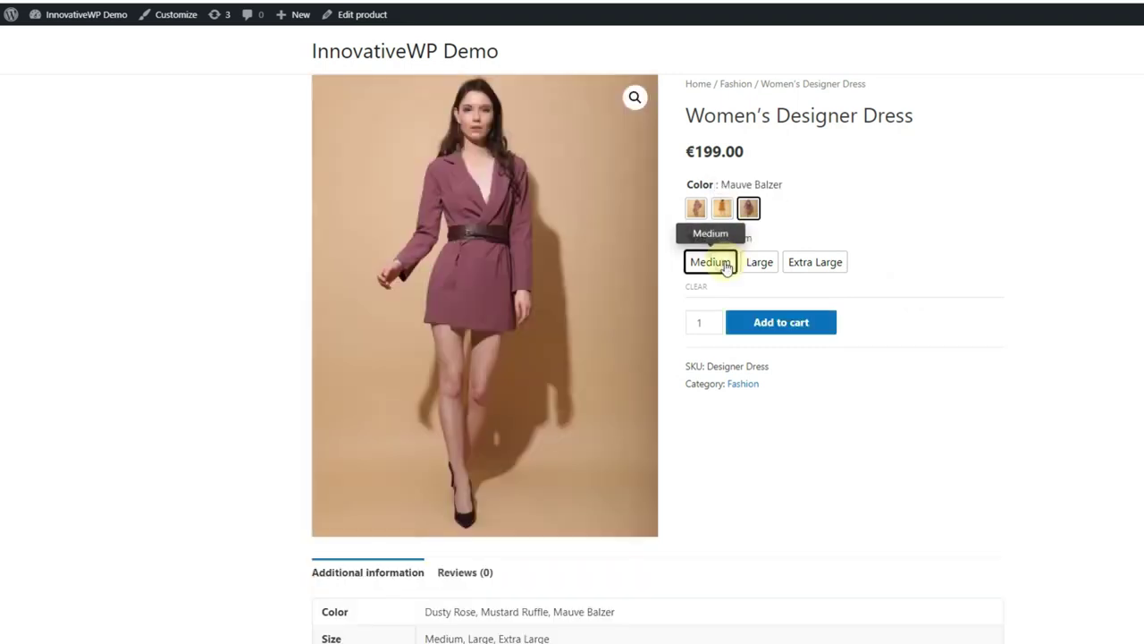
{"action": "left_click", "coordinate": [694, 209]}
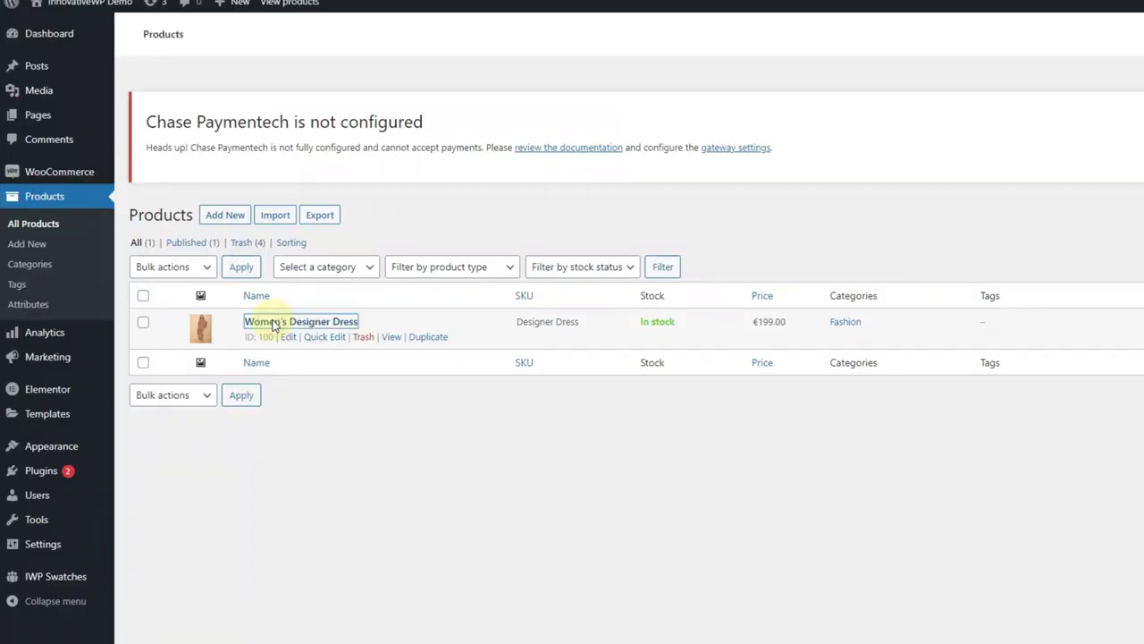
Edit the Women's Designer Dress and expand the Dusty Rose variation #110 under Variations.
{"action": "left_click", "coordinate": [274, 321]}
{"action": "scroll", "coordinate": [273, 324], "scroll_direction": "down", "scroll_amount": 5}
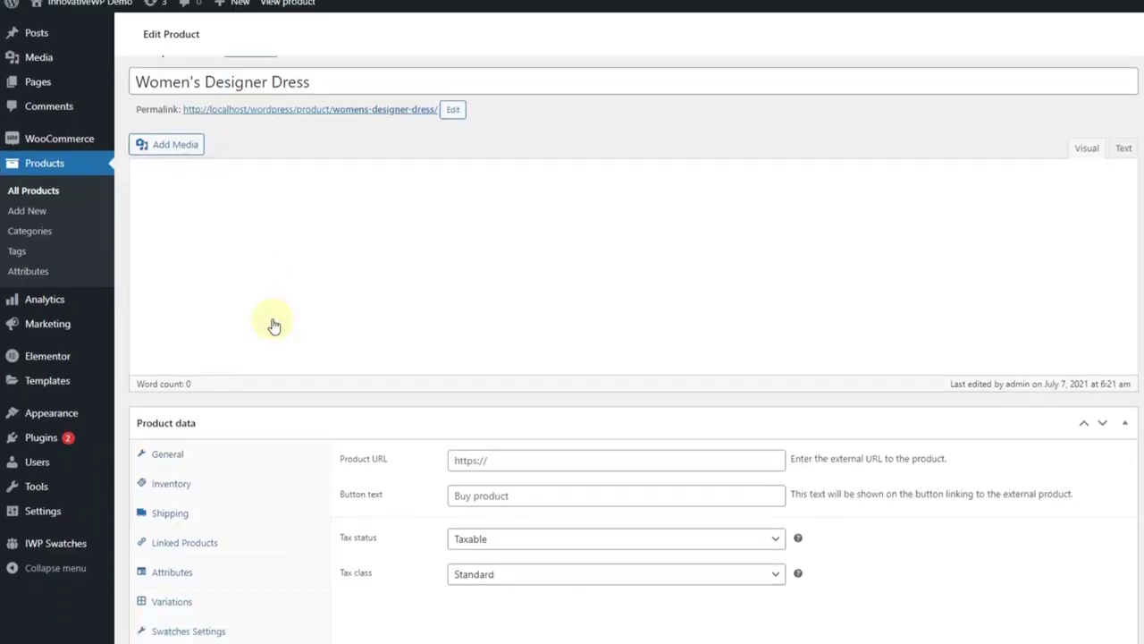
{"action": "left_click", "coordinate": [206, 404]}
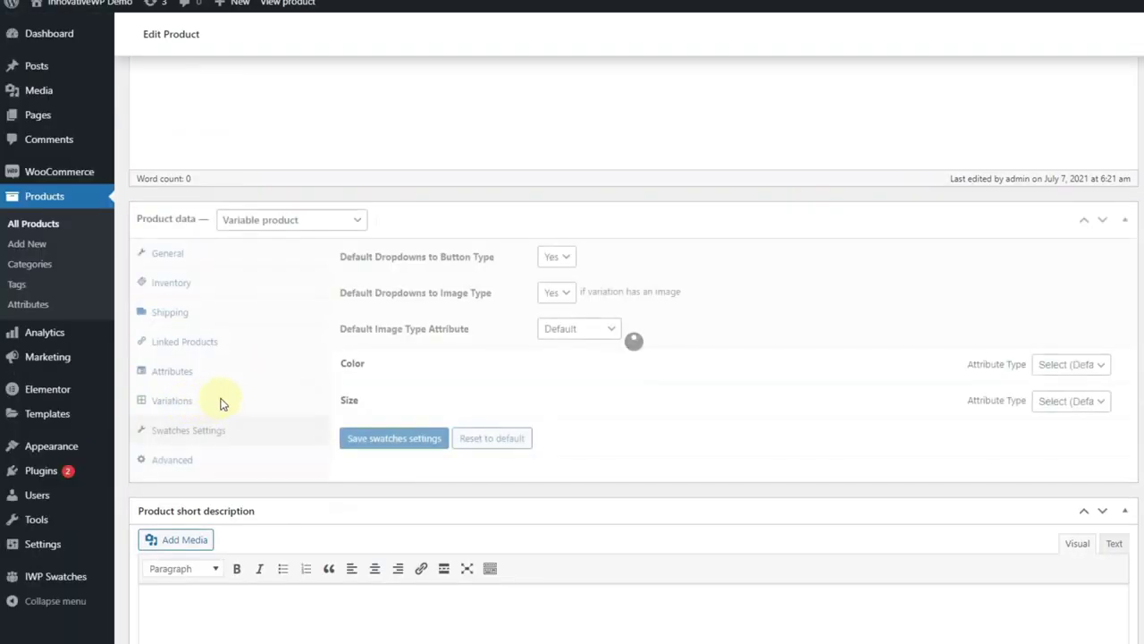
{"action": "left_click", "coordinate": [558, 341]}
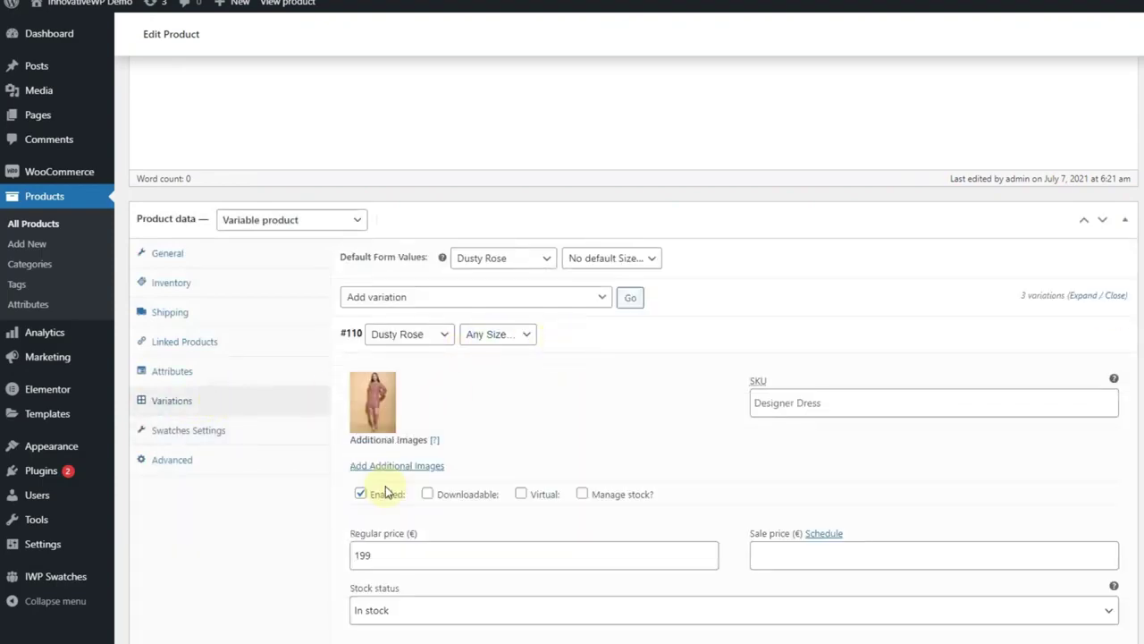
Attach four dress photos as additional images to variation #110 and save the changes.
{"action": "left_click", "coordinate": [387, 468]}
{"action": "left_click", "coordinate": [218, 295]}
{"action": "left_click", "coordinate": [299, 297]}
{"action": "left_click", "coordinate": [414, 293]}
{"action": "left_click", "coordinate": [548, 296]}
{"action": "left_click", "coordinate": [1077, 589]}
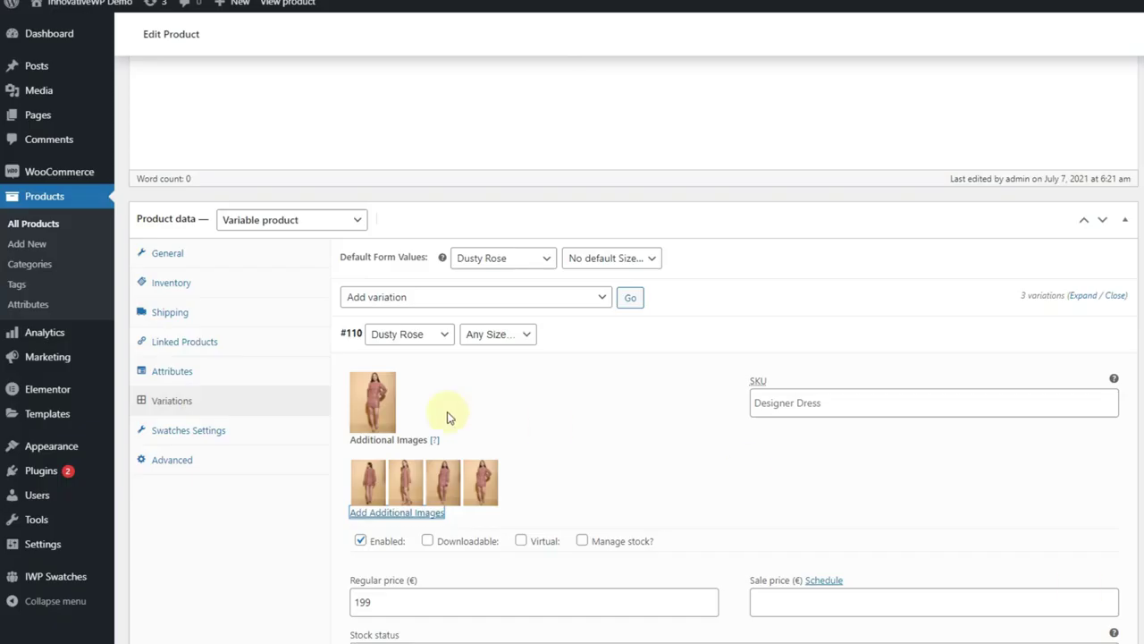
{"action": "left_click", "coordinate": [612, 344]}
{"action": "scroll", "coordinate": [465, 393], "scroll_direction": "down", "scroll_amount": 1}
{"action": "left_click", "coordinate": [373, 373]}
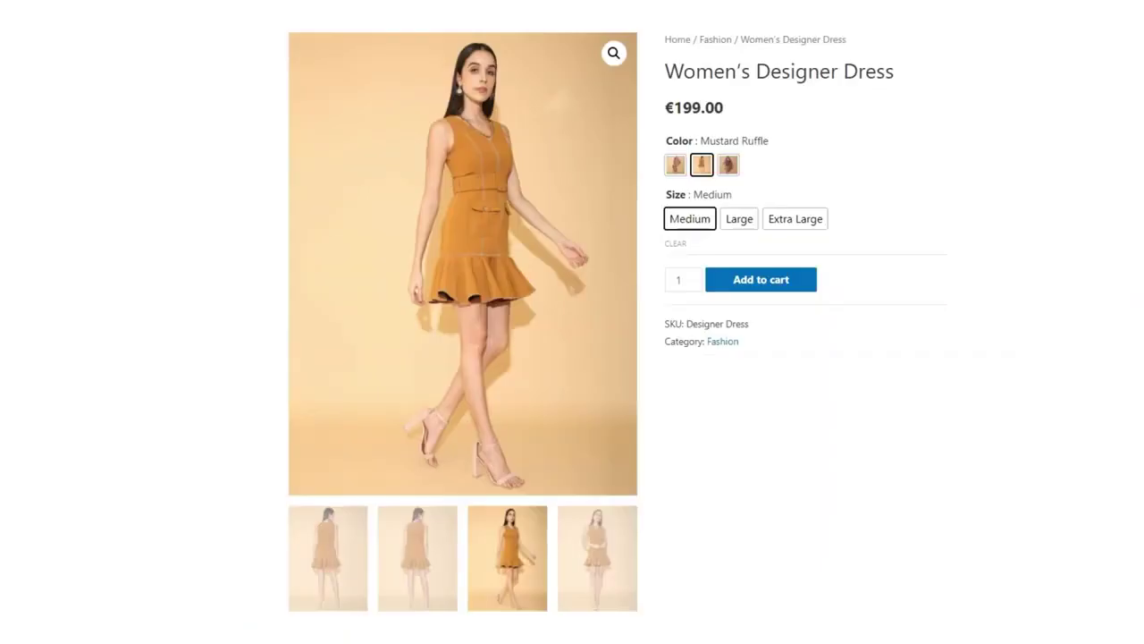
Browse the Mauve Balzer gallery photos, then Dusty Rose's second through fourth photos.
{"action": "left_click", "coordinate": [729, 167]}
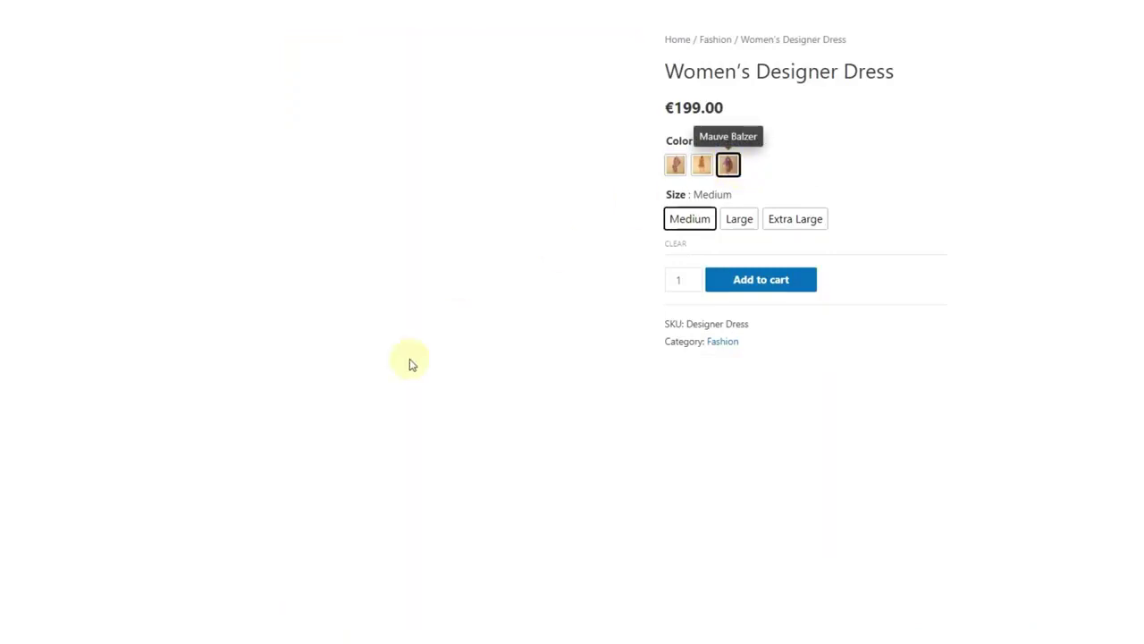
{"action": "left_click", "coordinate": [420, 556]}
{"action": "left_click", "coordinate": [500, 559]}
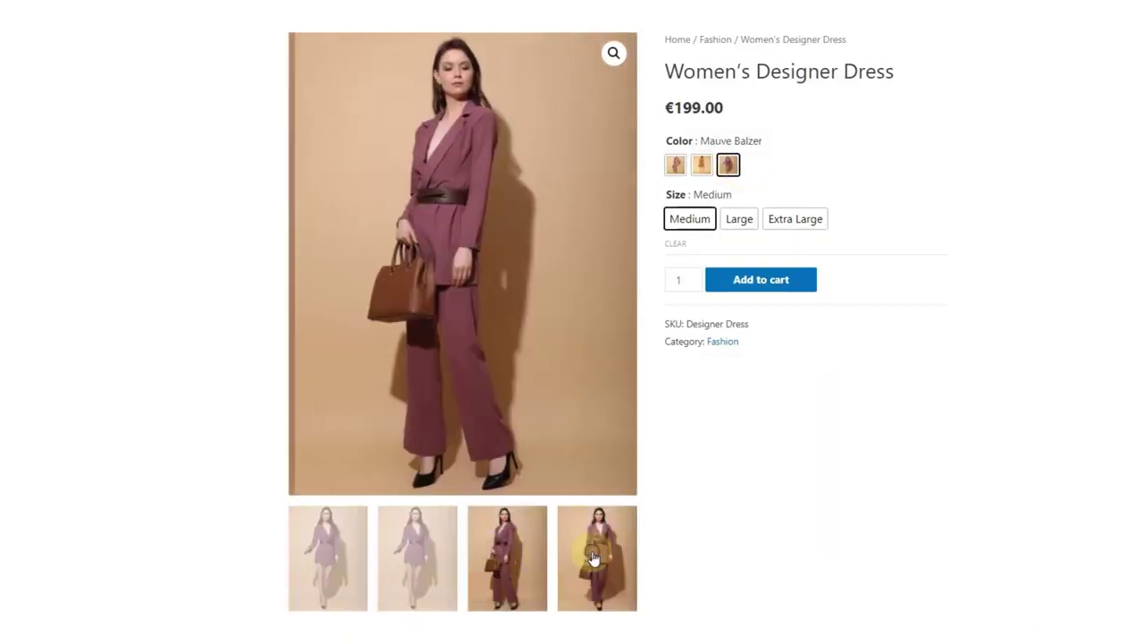
{"action": "left_click", "coordinate": [676, 166]}
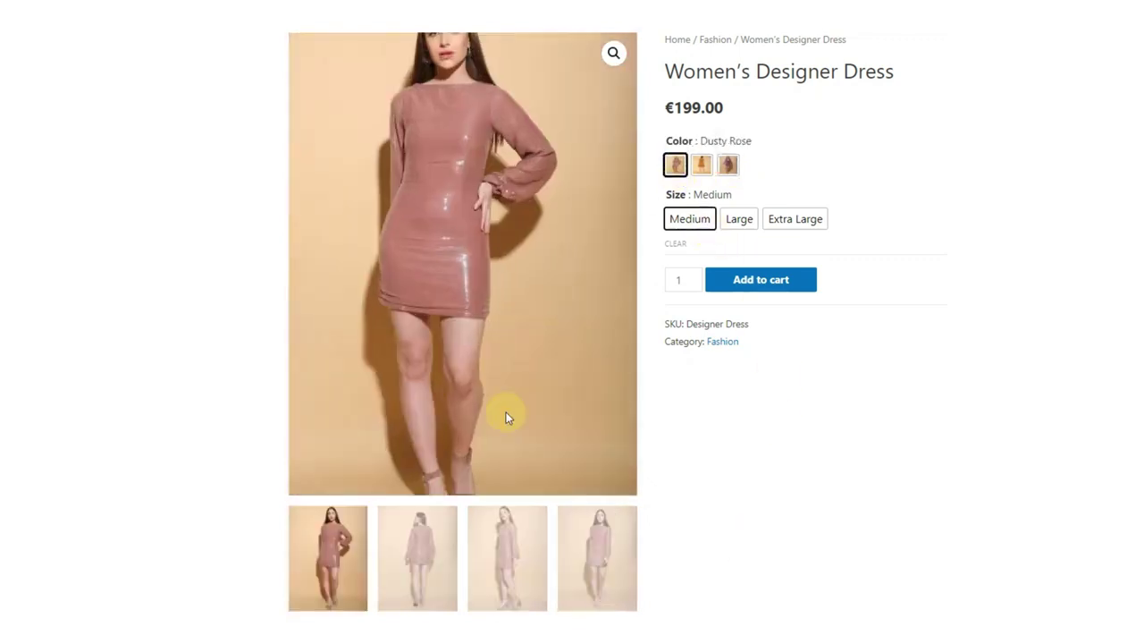
{"action": "left_click", "coordinate": [412, 557]}
{"action": "left_click", "coordinate": [501, 557]}
{"action": "left_click", "coordinate": [592, 560]}
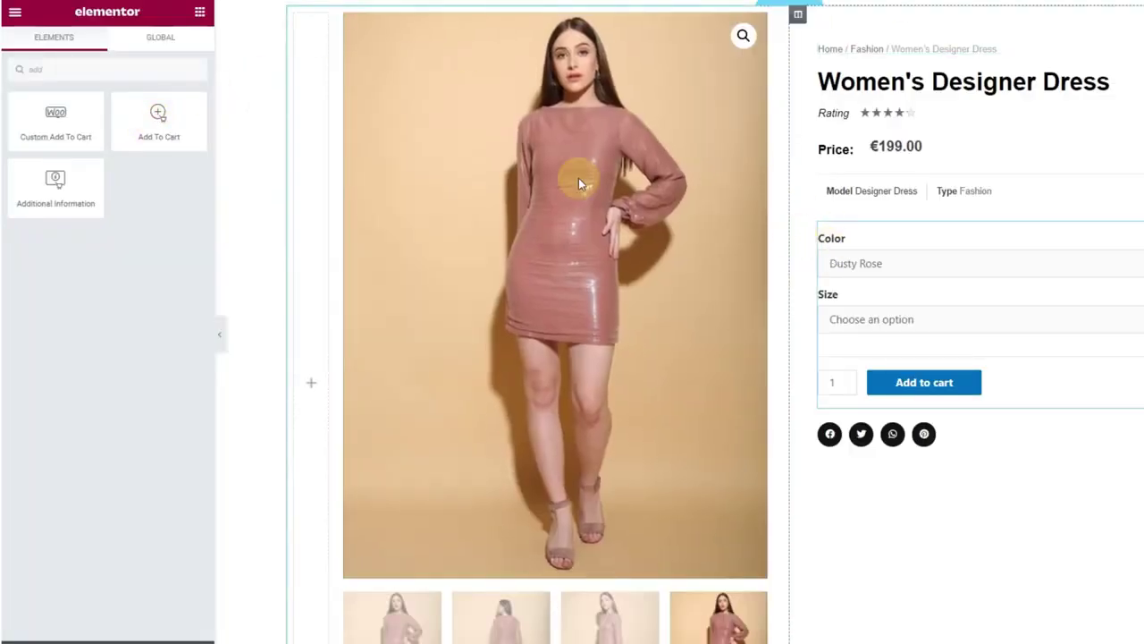
Try placing an add-to-cart block and reactivate the free swatches plugin.
{"action": "left_click_drag", "start_coordinate": [159, 118], "coordinate": [908, 247]}
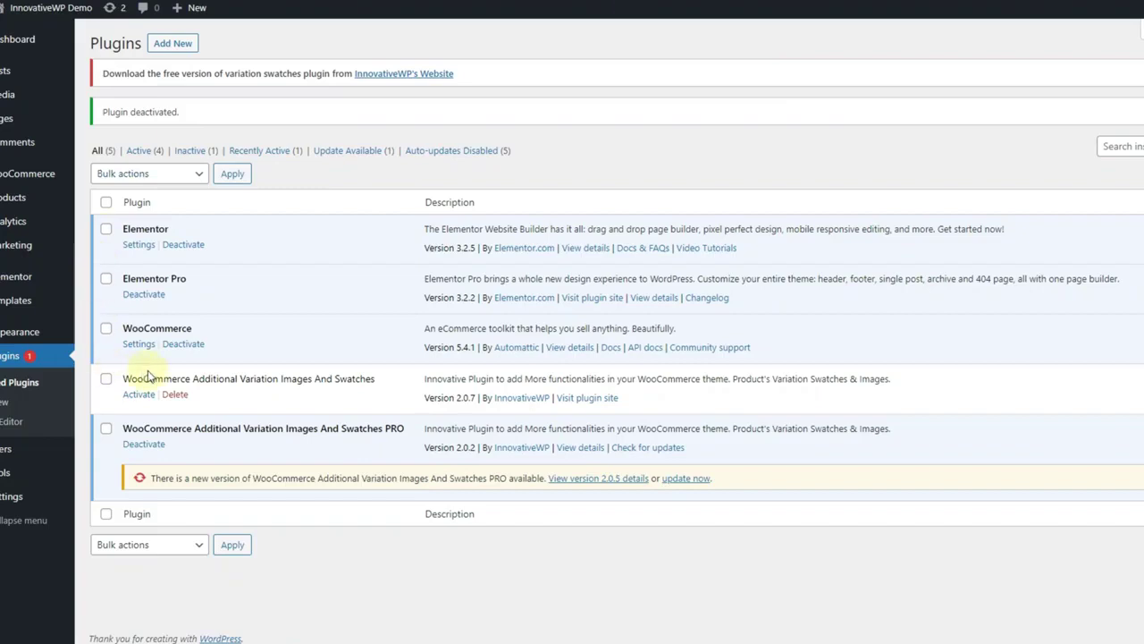
{"action": "left_click", "coordinate": [139, 395]}
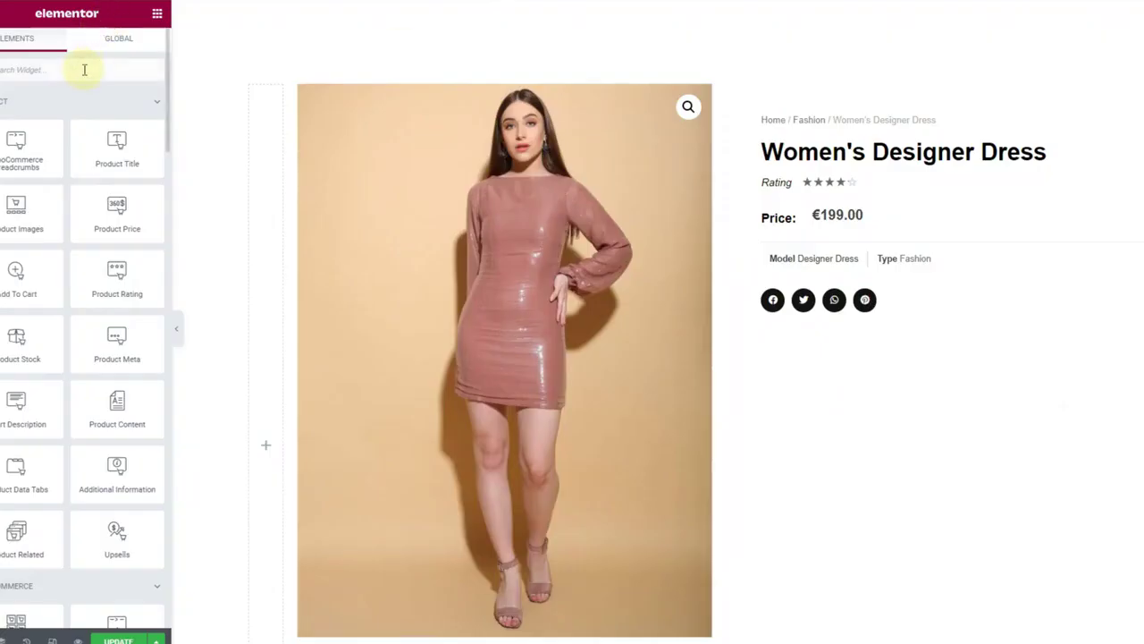
{"action": "scroll", "coordinate": [669, 337], "scroll_direction": "down", "scroll_amount": 3}
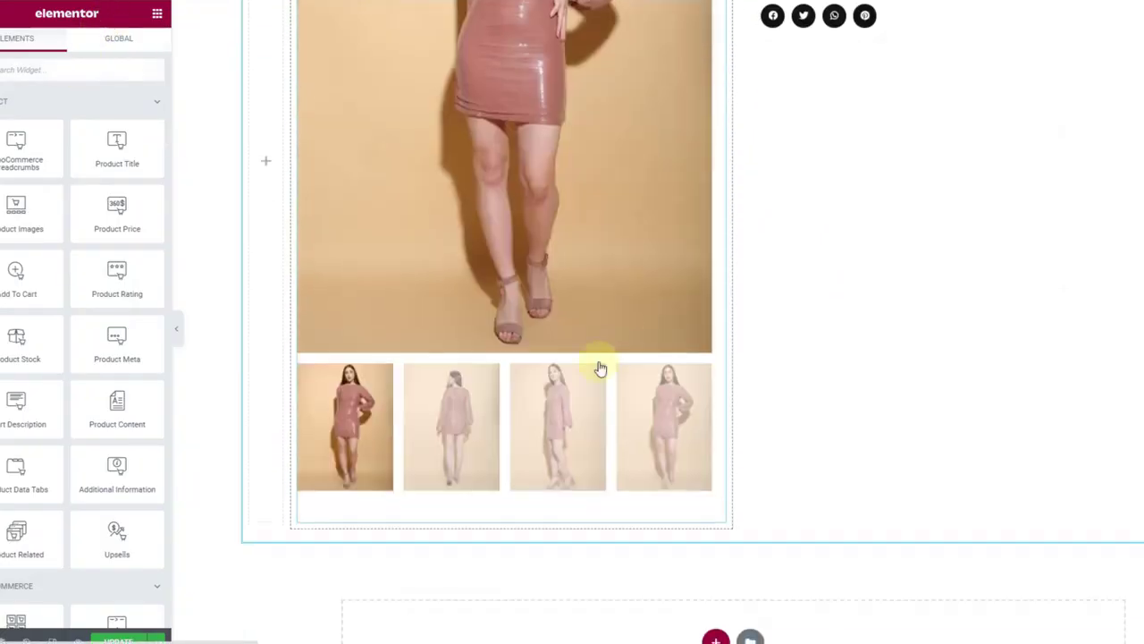
{"action": "scroll", "coordinate": [701, 381], "scroll_direction": "up", "scroll_amount": 4}
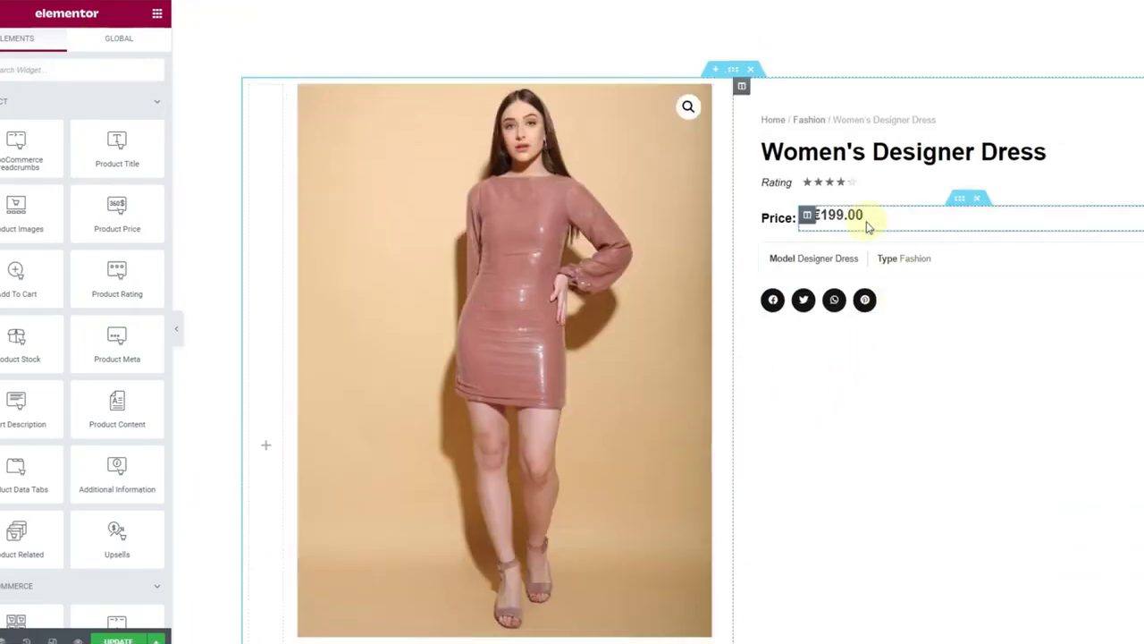
Search widgets for 'add' and drop Add To Cart below the Model and Type details.
{"action": "left_click", "coordinate": [67, 79]}
{"action": "type", "text": "add"}
{"action": "left_click_drag", "start_coordinate": [130, 151], "coordinate": [835, 268]}
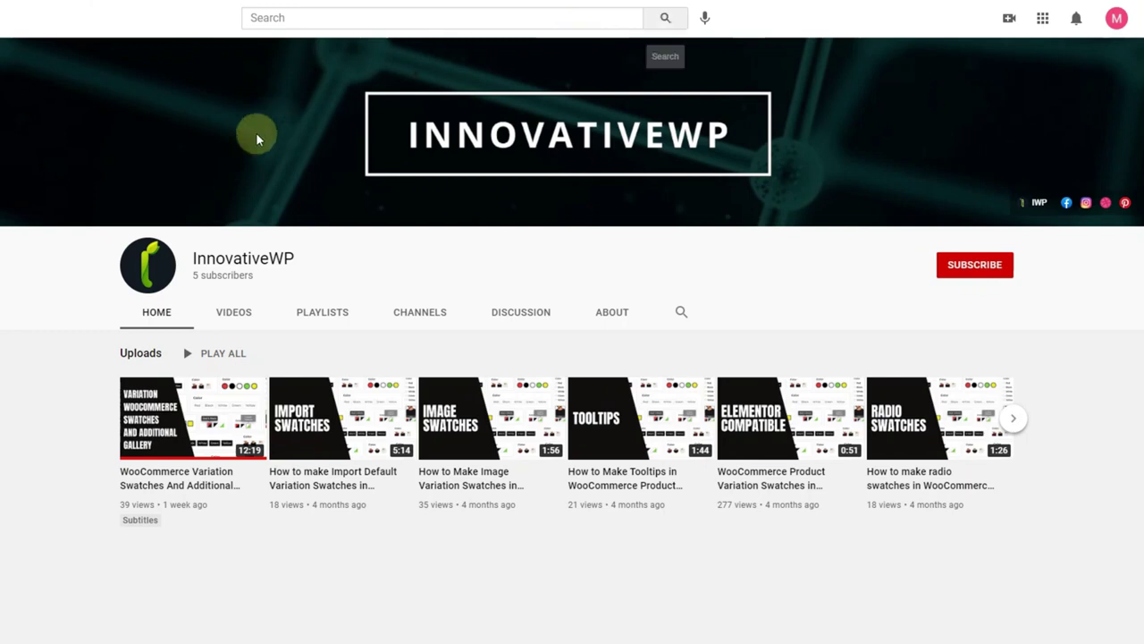
Subscribe to the InnovativeWP YouTube channel with all notifications turned on.
{"action": "left_click", "coordinate": [968, 279]}
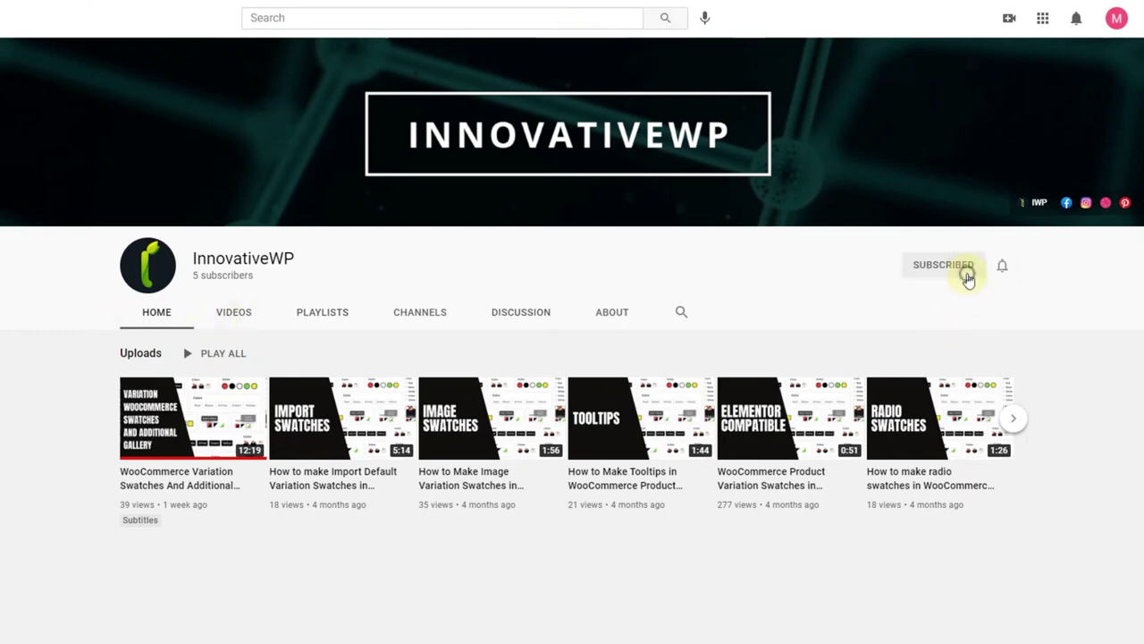
{"action": "left_click", "coordinate": [1002, 265]}
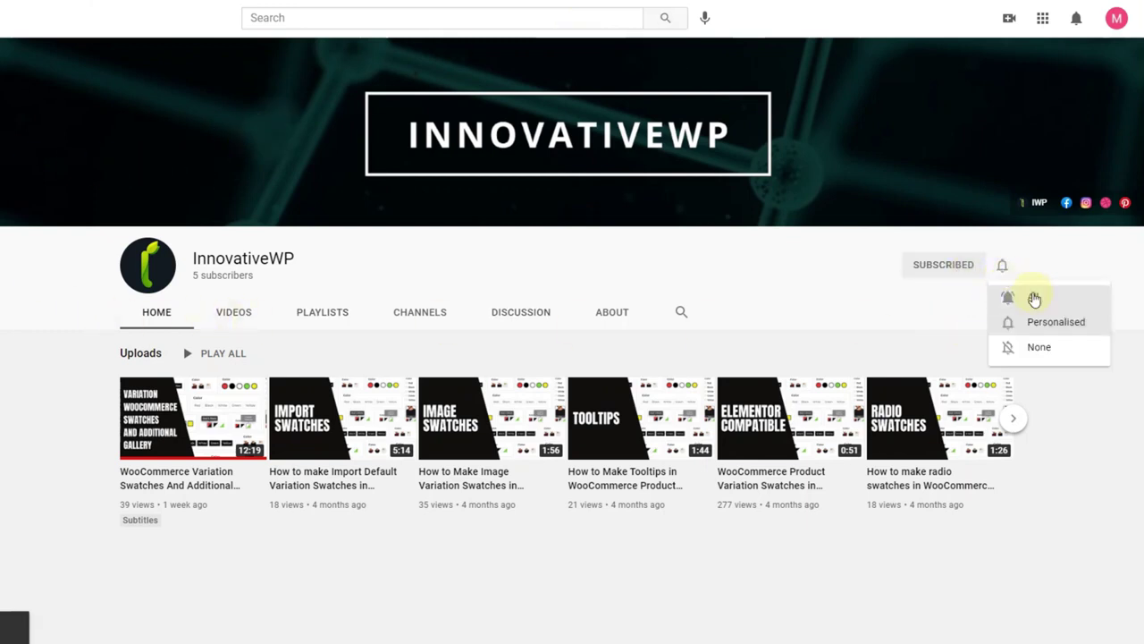
{"action": "left_click", "coordinate": [1035, 300]}
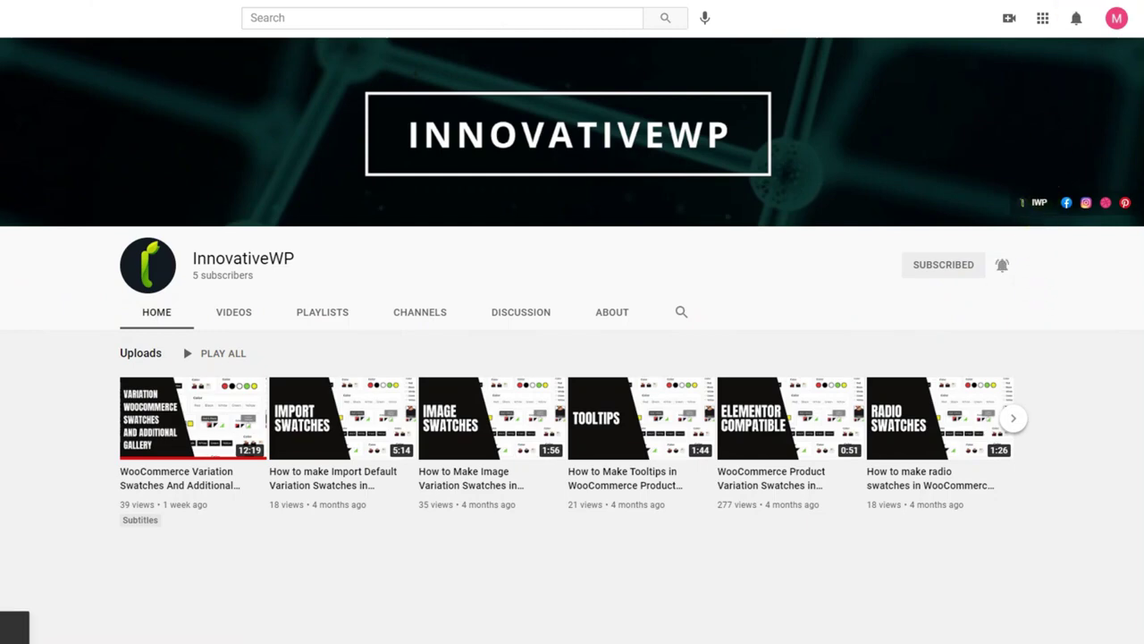
Play the variation swatches and gallery overview video from the channel's video list.
{"action": "left_click", "coordinate": [233, 312]}
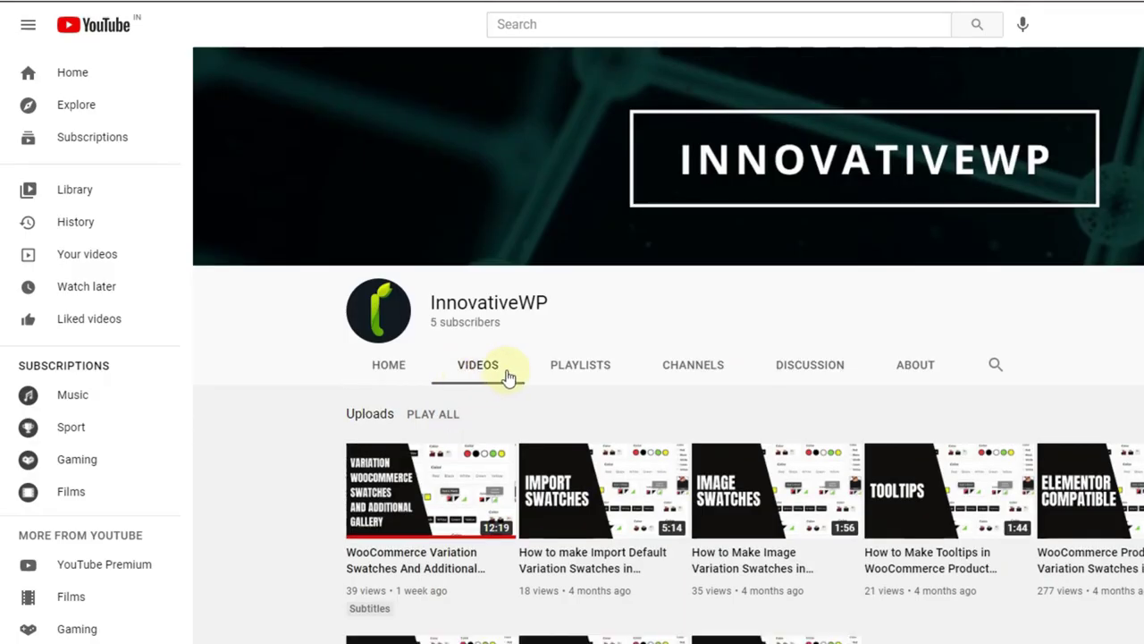
{"action": "scroll", "coordinate": [250, 339], "scroll_direction": "down", "scroll_amount": 1}
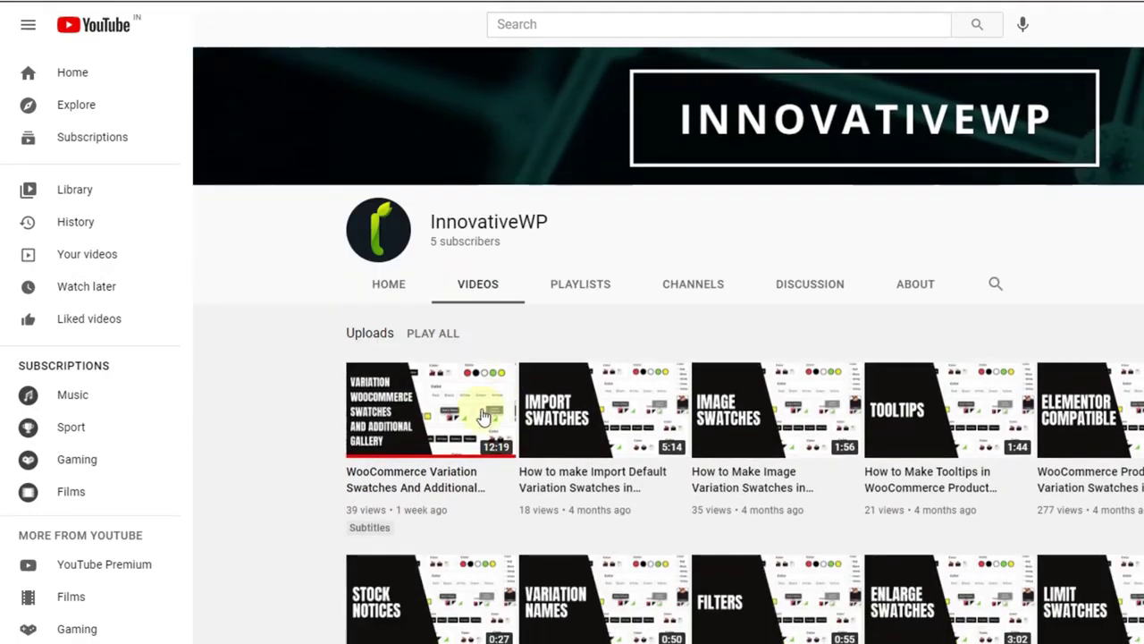
{"action": "left_click", "coordinate": [483, 417]}
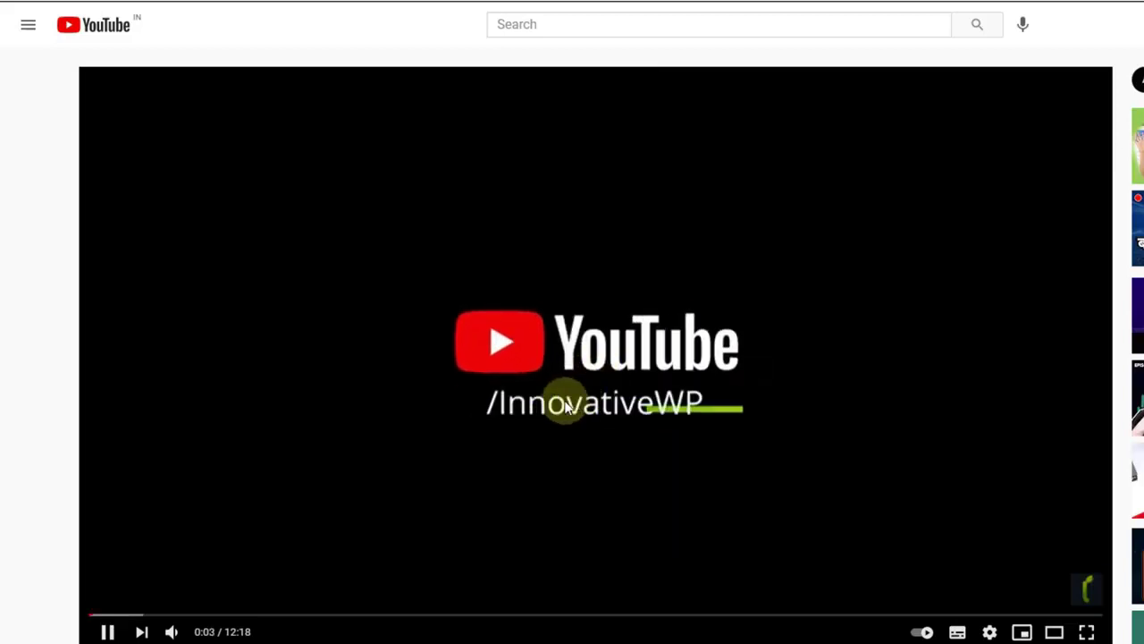
Pause the video and bring up link options for the Envato sign-up link in its description.
{"action": "left_click", "coordinate": [573, 404]}
{"action": "scroll", "coordinate": [246, 562], "scroll_direction": "down", "scroll_amount": 5}
{"action": "right_click", "coordinate": [247, 558]}
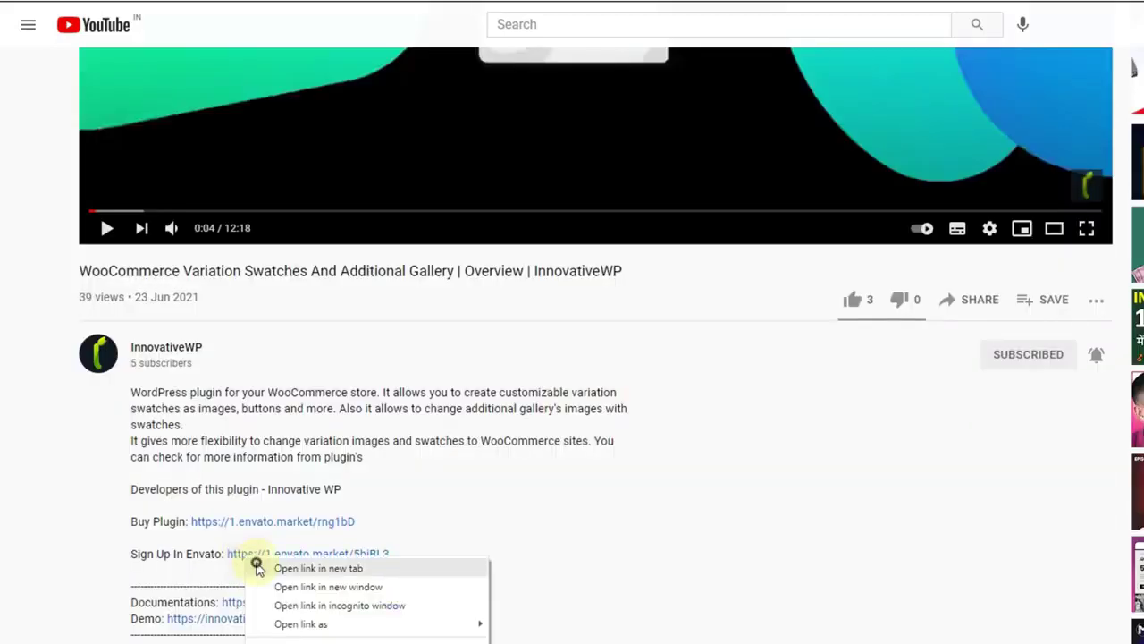
Open the Envato sign-up link in a new tab, then the plugin's Buy Plugin purchase page.
{"action": "left_click", "coordinate": [257, 569]}
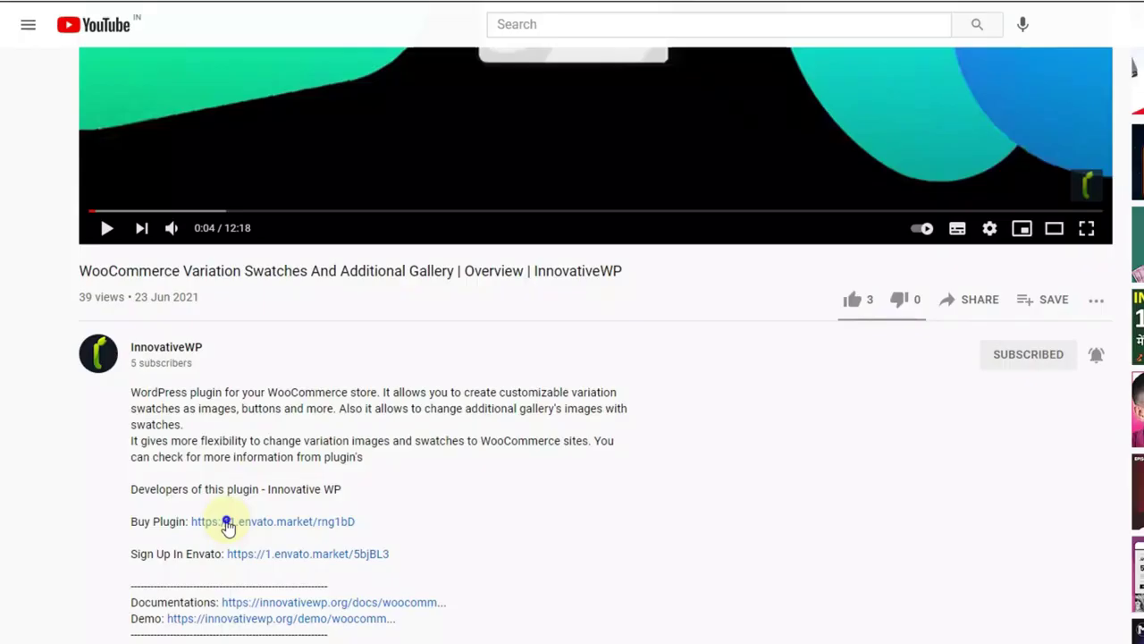
{"action": "right_click", "coordinate": [225, 522]}
{"action": "left_click", "coordinate": [256, 533]}
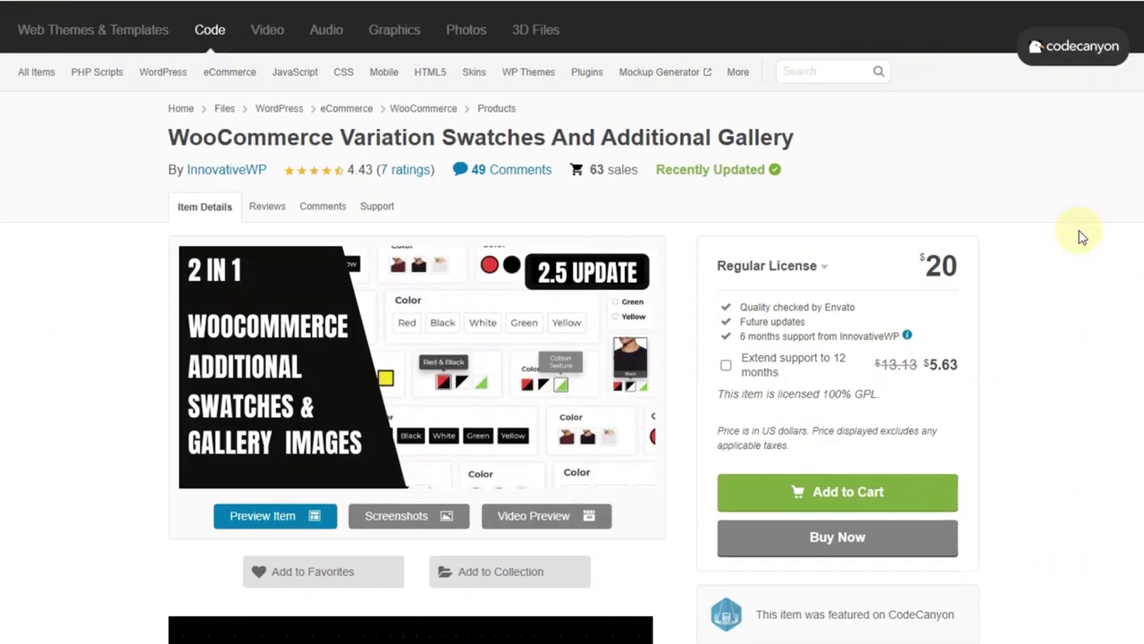
Extend support to 12 months on the $20 regular licence.
{"action": "scroll", "coordinate": [1078, 235], "scroll_direction": "down", "scroll_amount": 2}
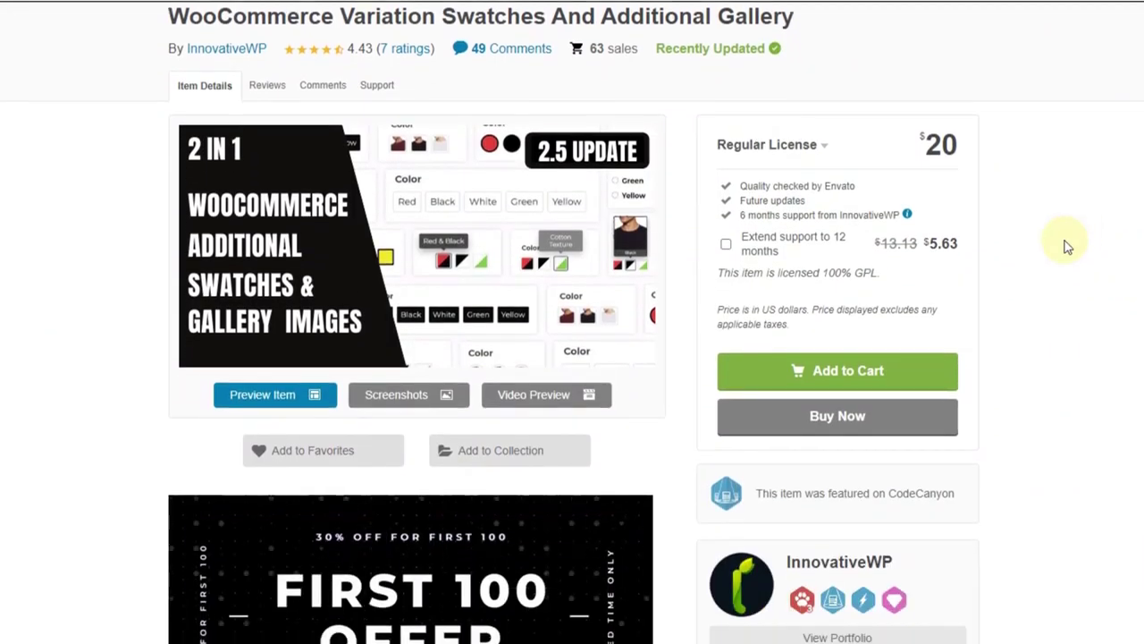
{"action": "scroll", "coordinate": [1066, 246], "scroll_direction": "down", "scroll_amount": 1}
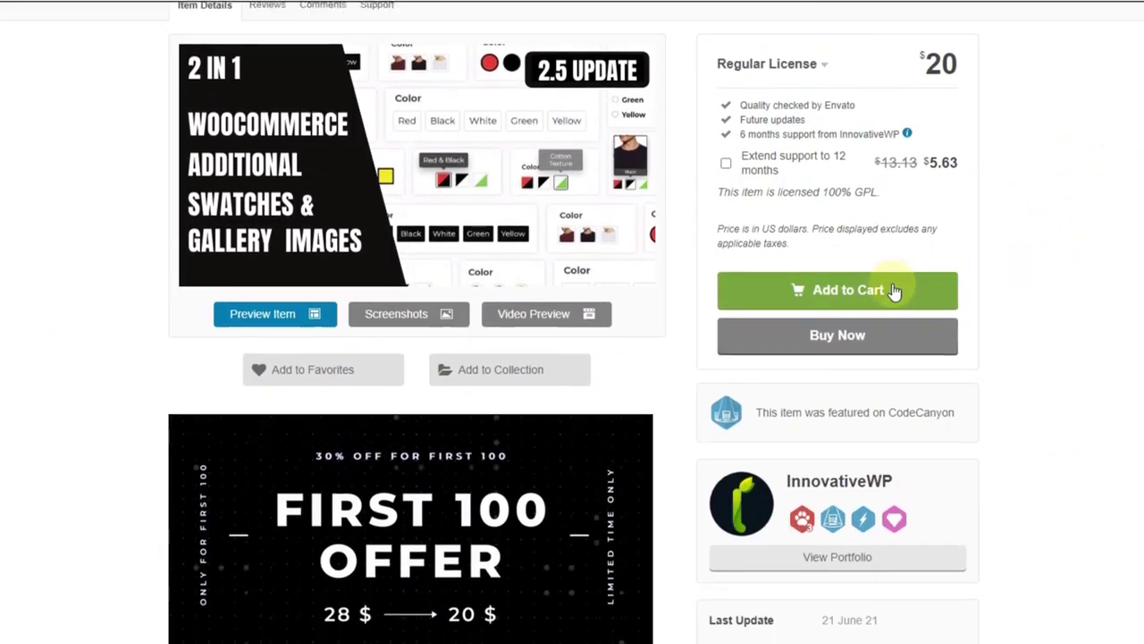
{"action": "left_click", "coordinate": [726, 170]}
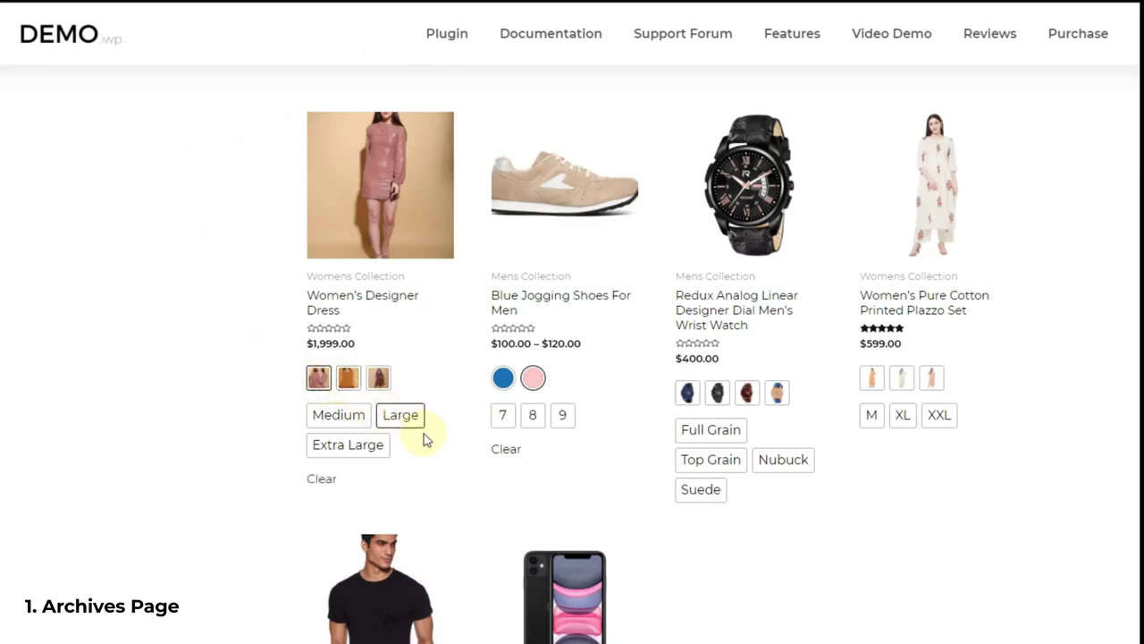
Pick a Blue Jogging Shoes size and try the black and blue-gold watch colours.
{"action": "left_click", "coordinate": [503, 415]}
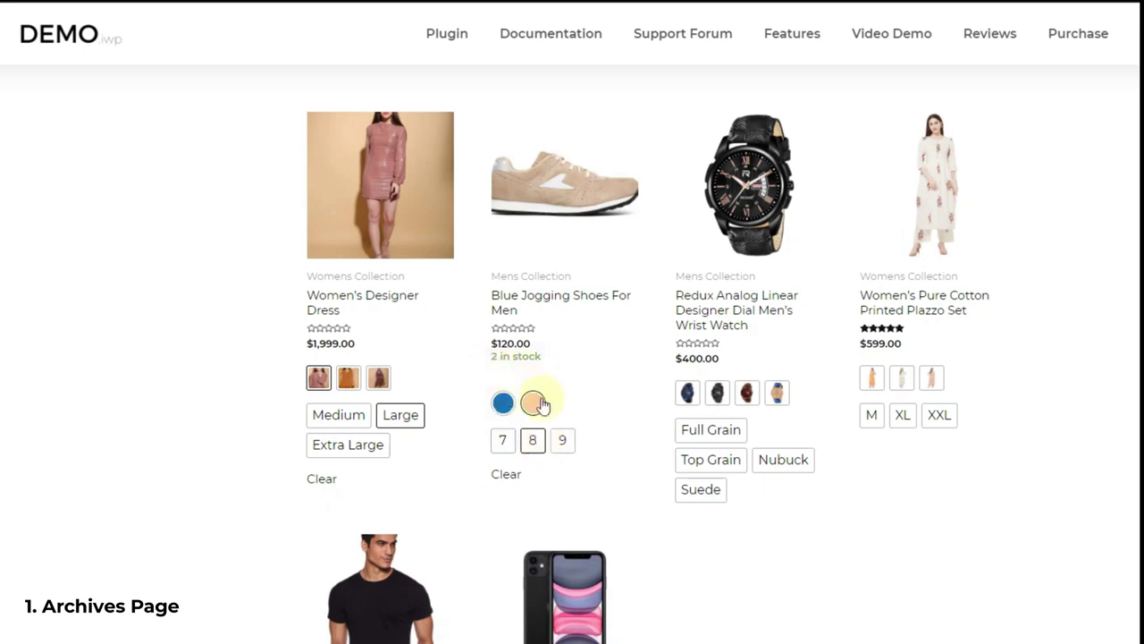
{"action": "left_click", "coordinate": [717, 392]}
{"action": "left_click", "coordinate": [710, 430]}
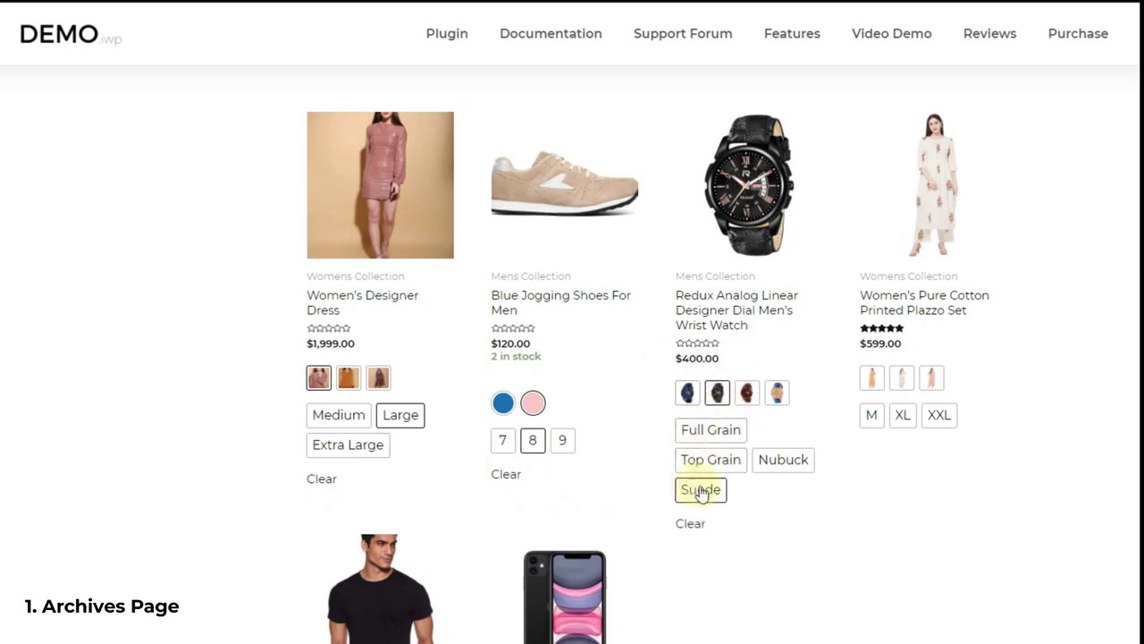
{"action": "left_click", "coordinate": [777, 391]}
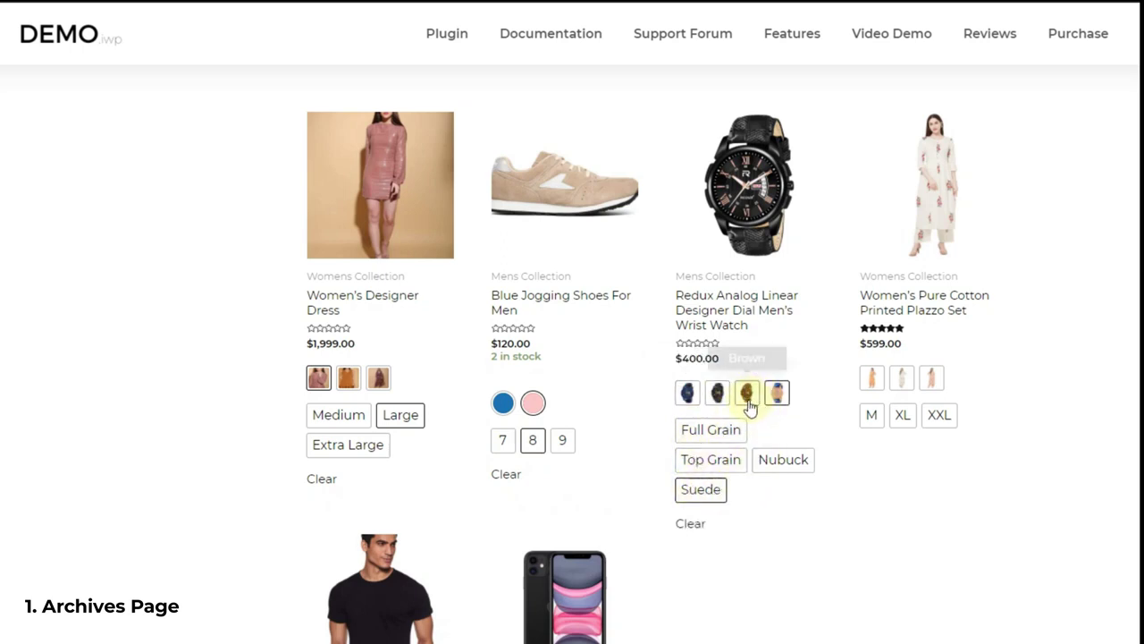
Try the Plazzo set's colour swatches, including peach, and size M.
{"action": "left_click", "coordinate": [909, 386]}
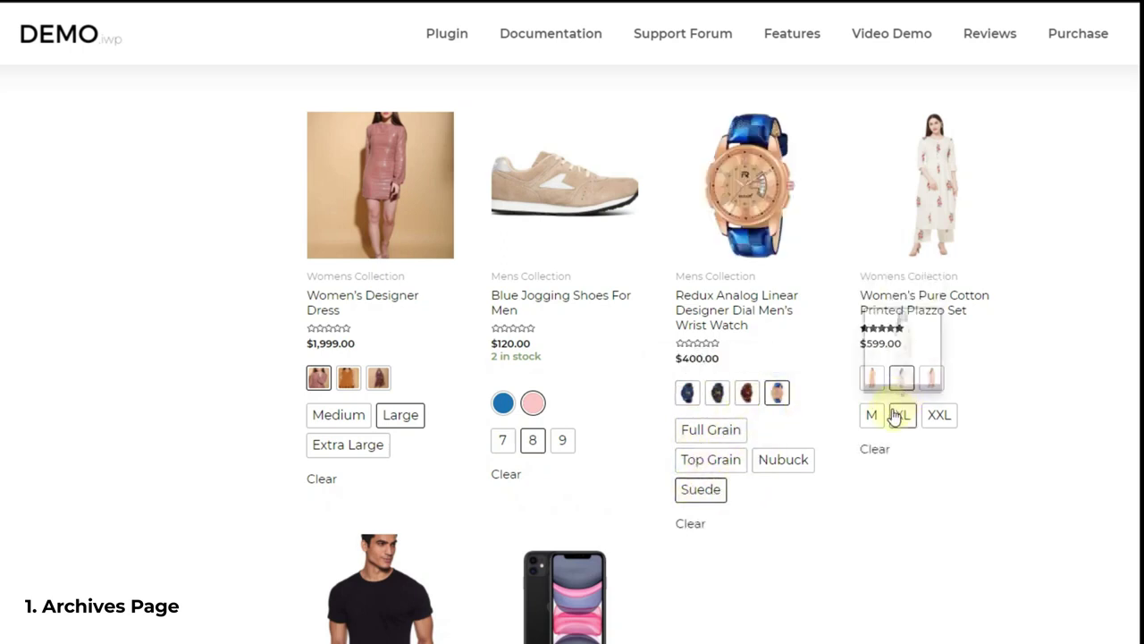
{"action": "left_click", "coordinate": [874, 417]}
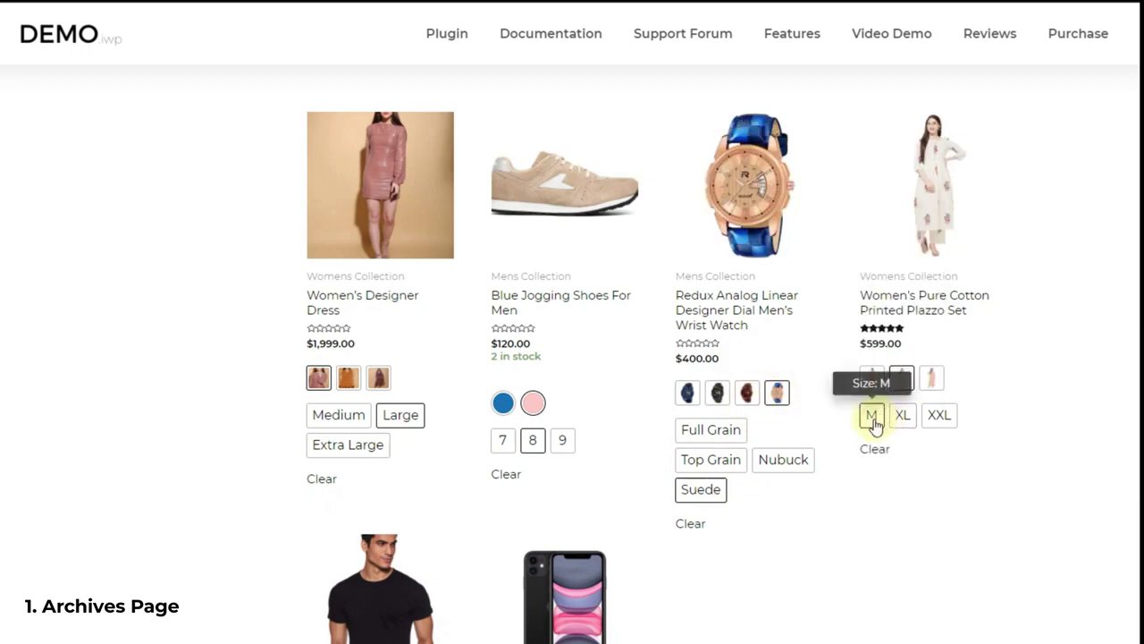
{"action": "left_click", "coordinate": [932, 378]}
{"action": "left_click", "coordinate": [872, 377]}
Scroll down the archive grid and select the iPhone's blue colour.
{"action": "scroll", "coordinate": [848, 494], "scroll_direction": "down", "scroll_amount": 3}
{"action": "scroll", "coordinate": [805, 513], "scroll_direction": "down", "scroll_amount": 2}
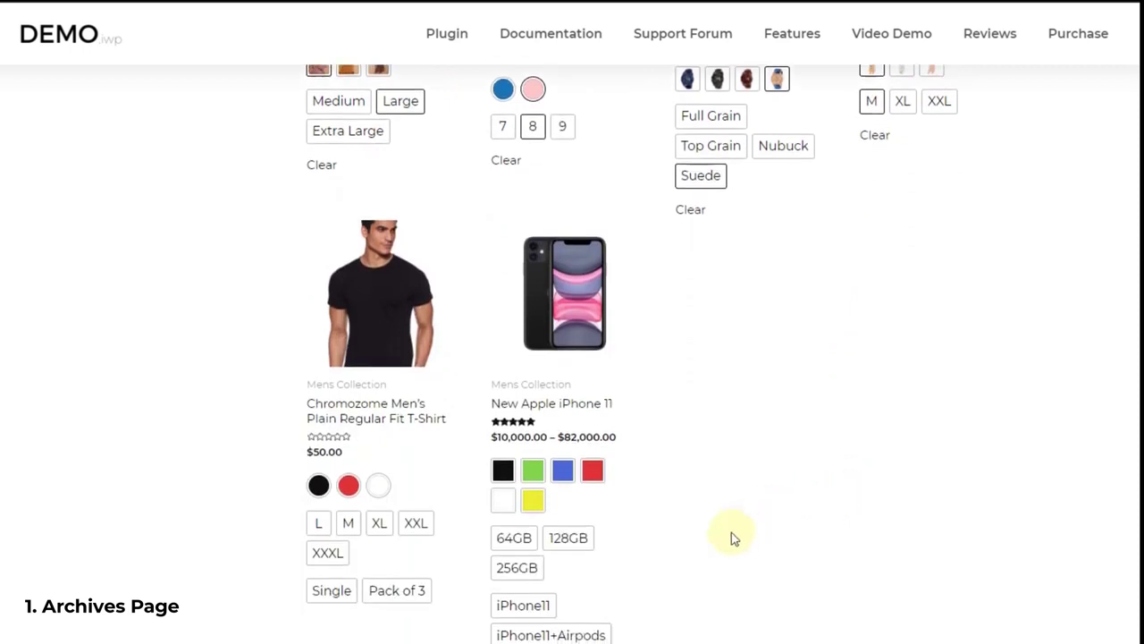
{"action": "left_click", "coordinate": [564, 476]}
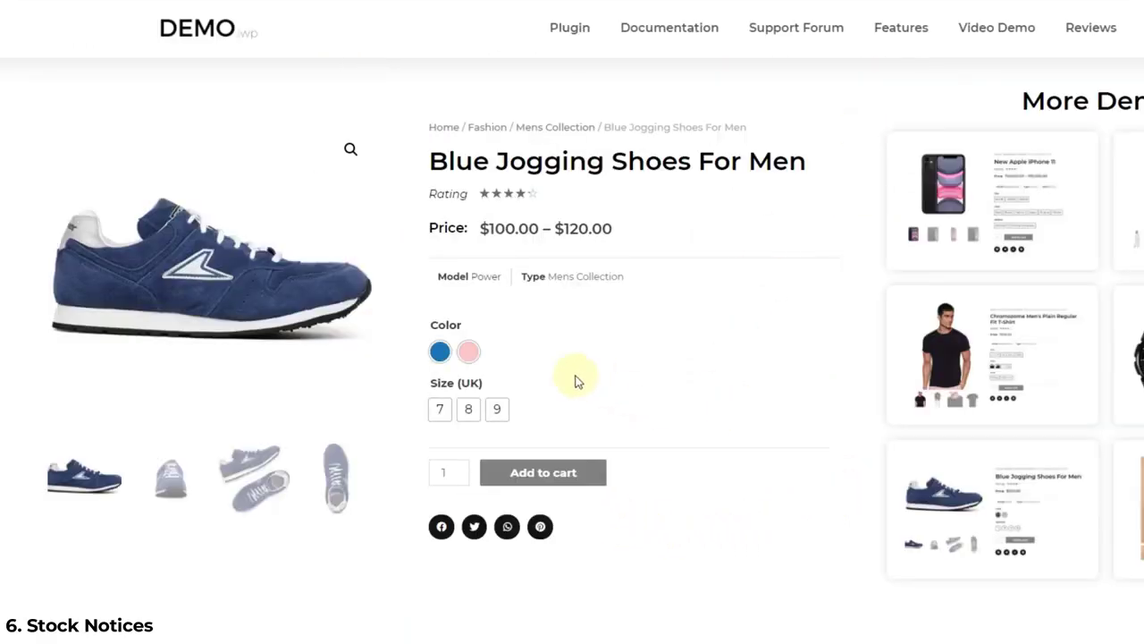
Show the stock notices for the Blue and Cream shoe colours and a cream size.
{"action": "left_click", "coordinate": [440, 354]}
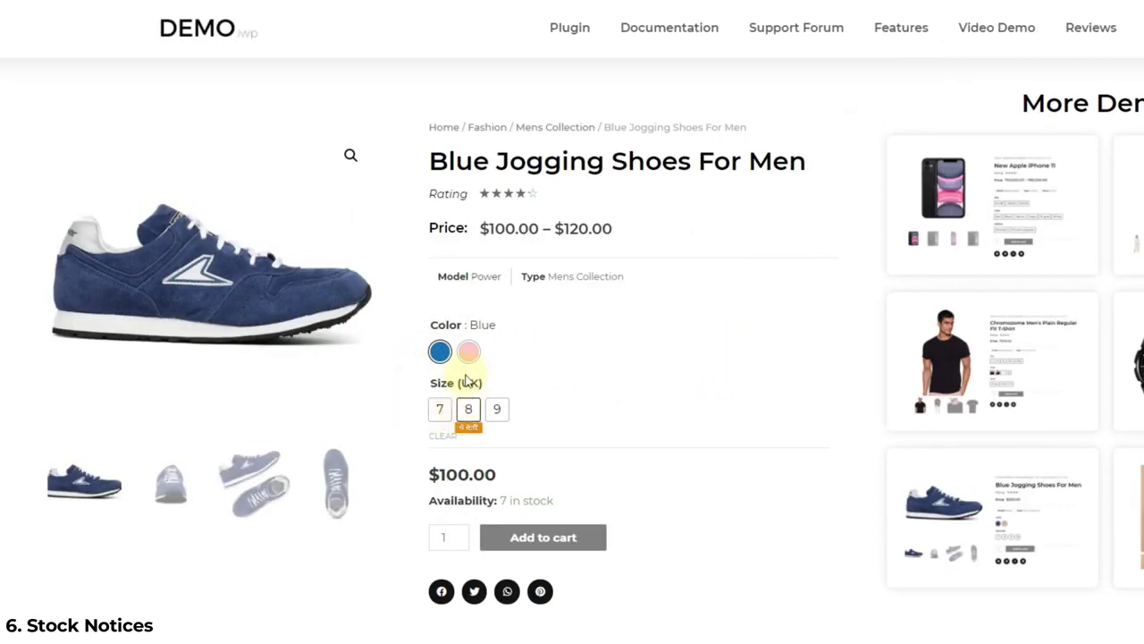
{"action": "left_click", "coordinate": [468, 354]}
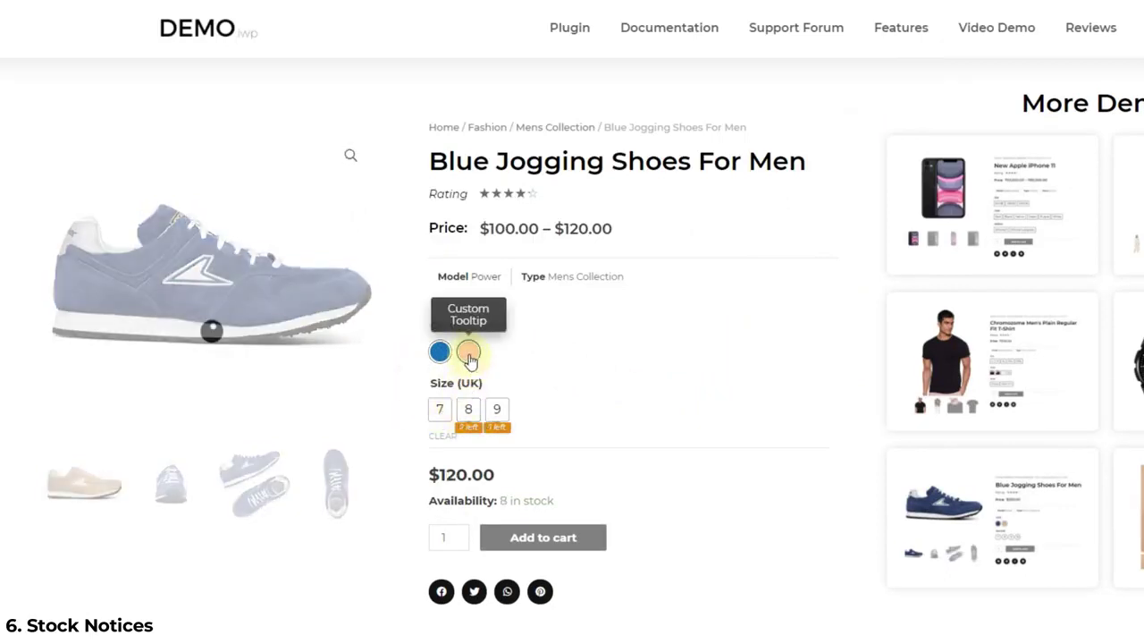
{"action": "left_click", "coordinate": [443, 411]}
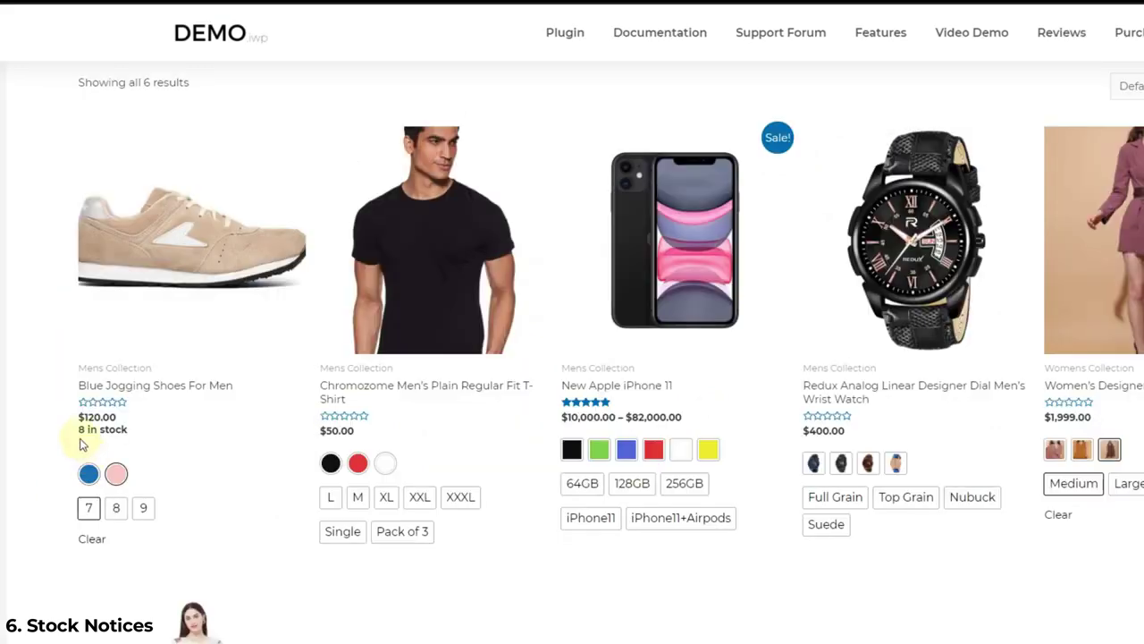
In the shop grid, check stock for blue shoe sizes 8 and 9 and the pink variant, then pick the Black iPhone.
{"action": "left_click", "coordinate": [88, 473]}
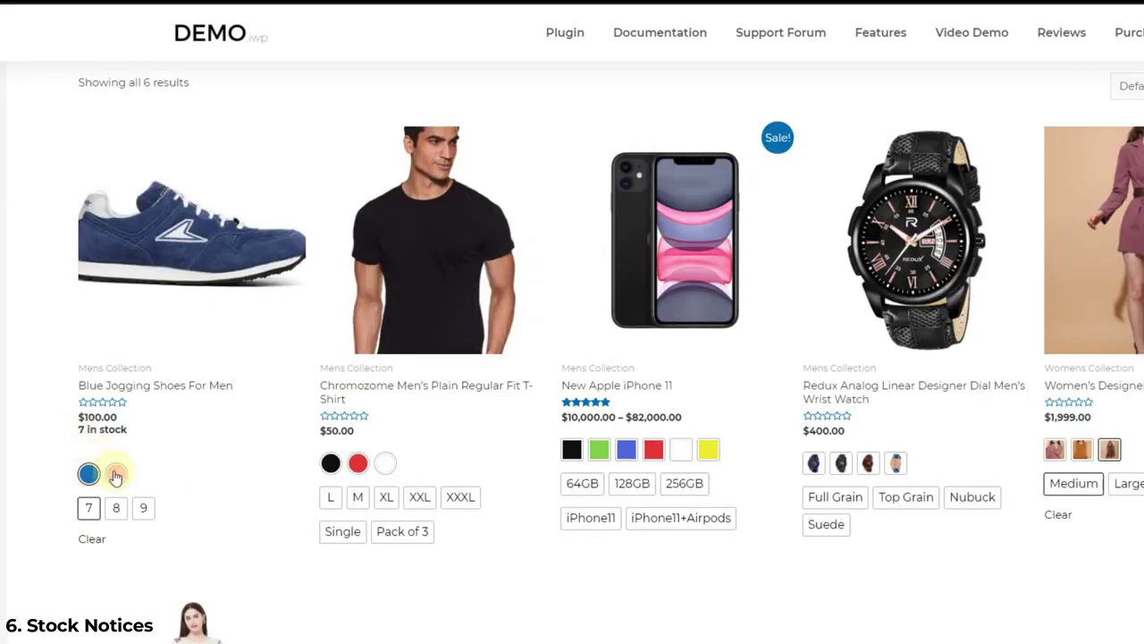
{"action": "left_click", "coordinate": [115, 507]}
{"action": "left_click", "coordinate": [143, 507]}
{"action": "left_click", "coordinate": [112, 474]}
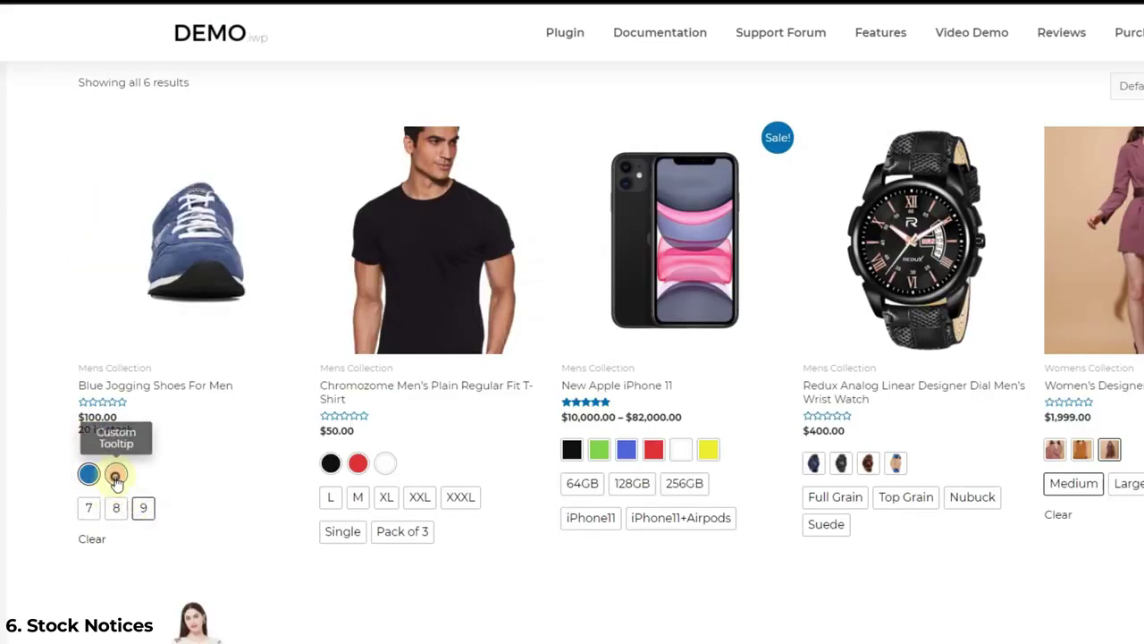
{"action": "left_click", "coordinate": [89, 473]}
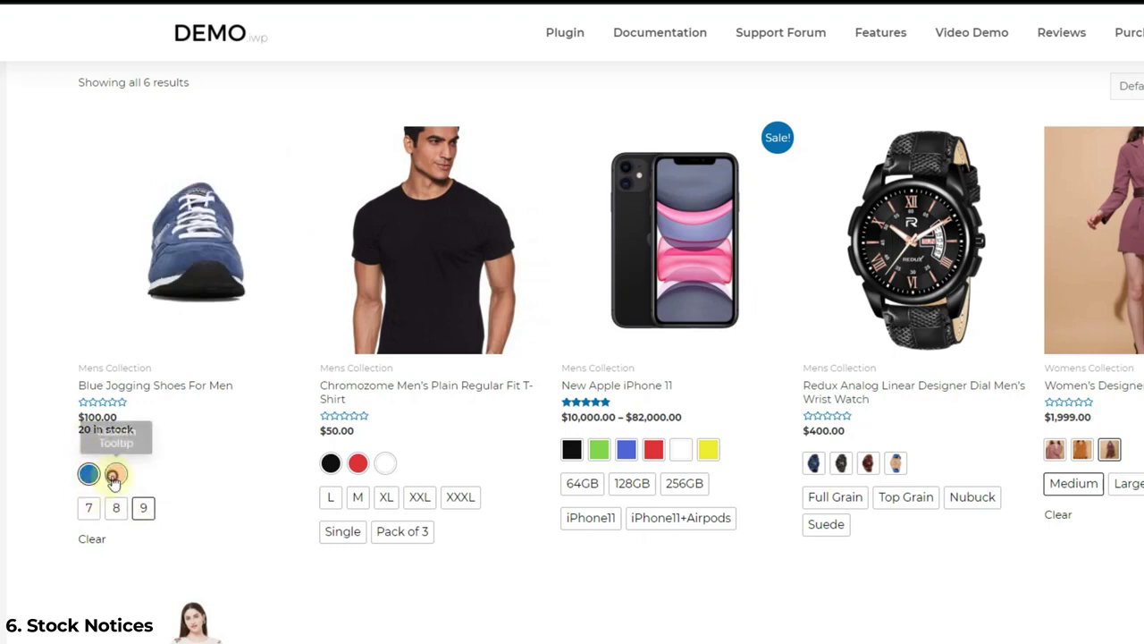
{"action": "left_click", "coordinate": [116, 474]}
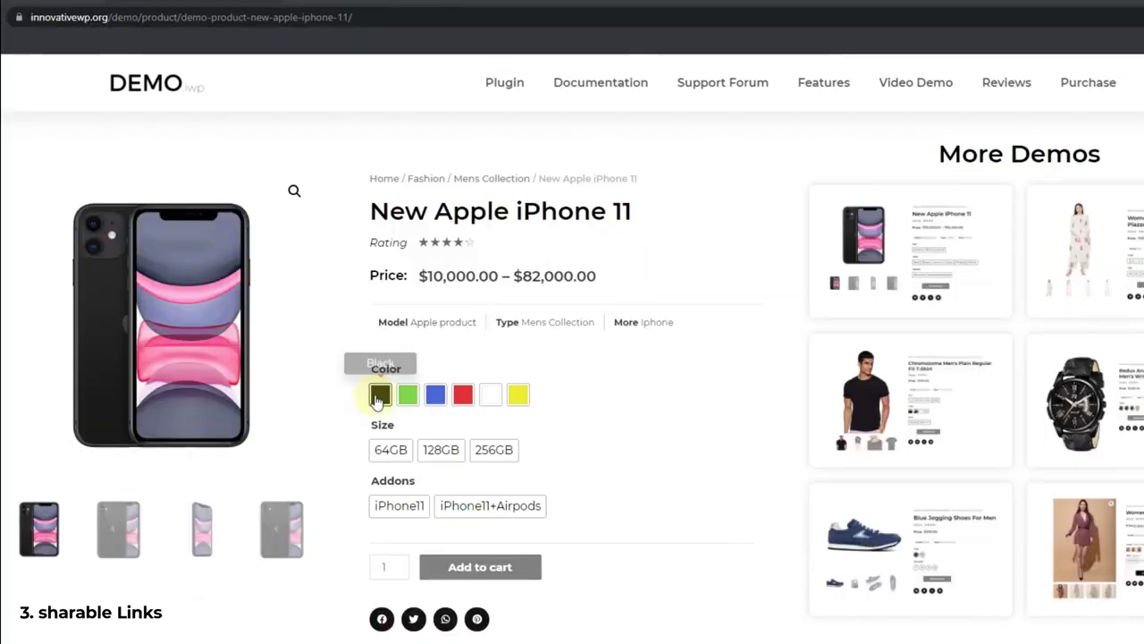
{"action": "left_click", "coordinate": [379, 395]}
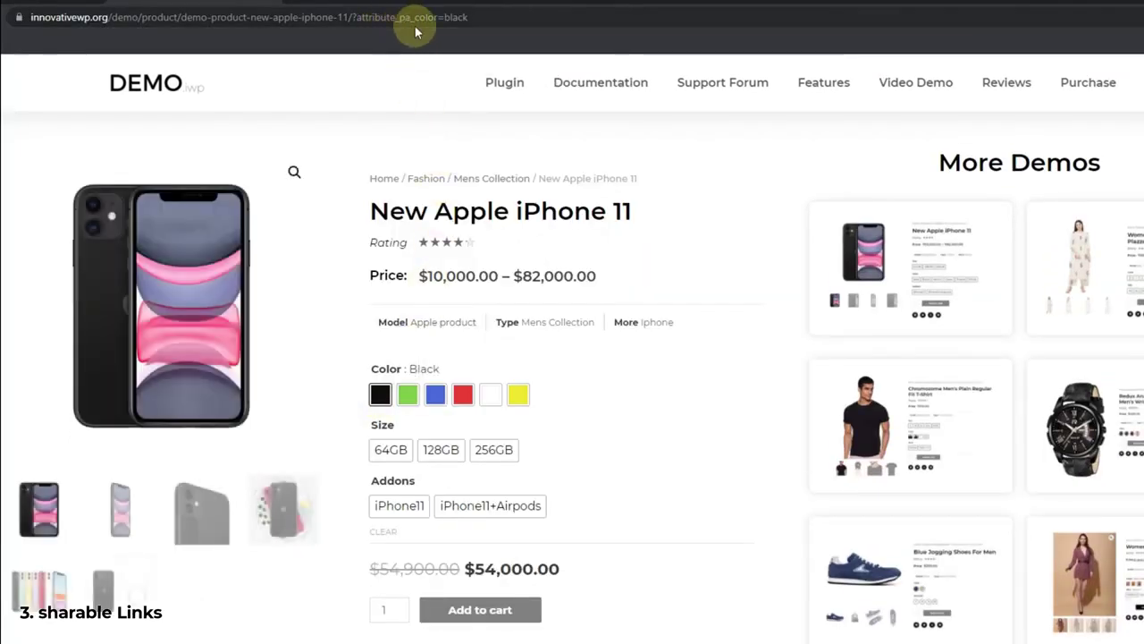
Pick the Green and Red iPhone 11 colours, view the Plazzo XXL custom tooltip, and scroll the limited grid.
{"action": "left_click", "coordinate": [413, 395]}
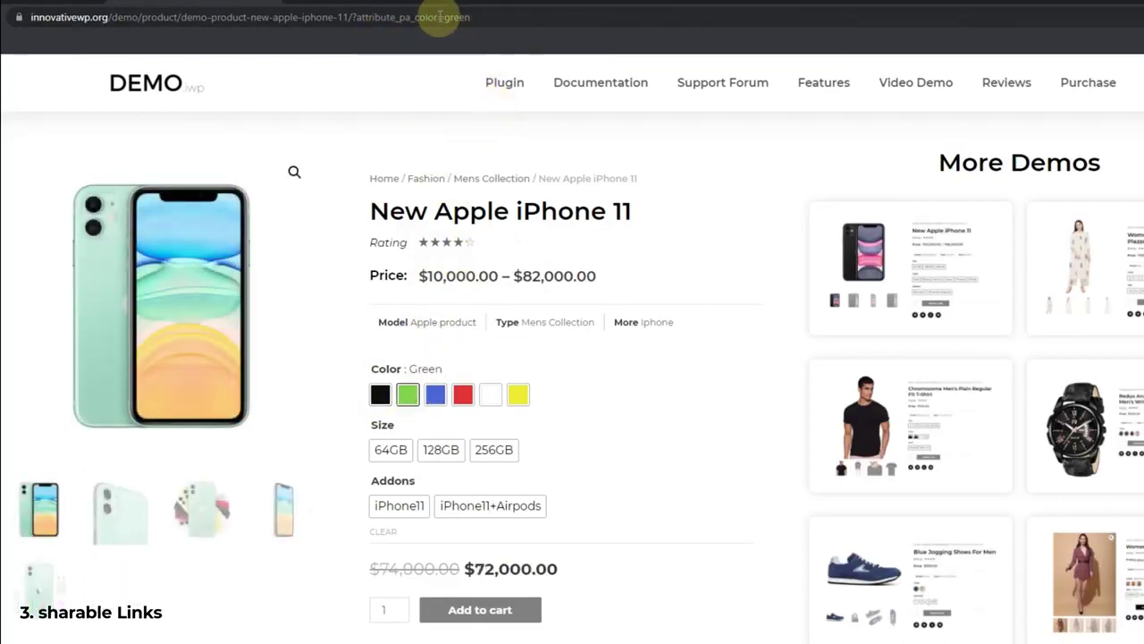
{"action": "left_click", "coordinate": [462, 395]}
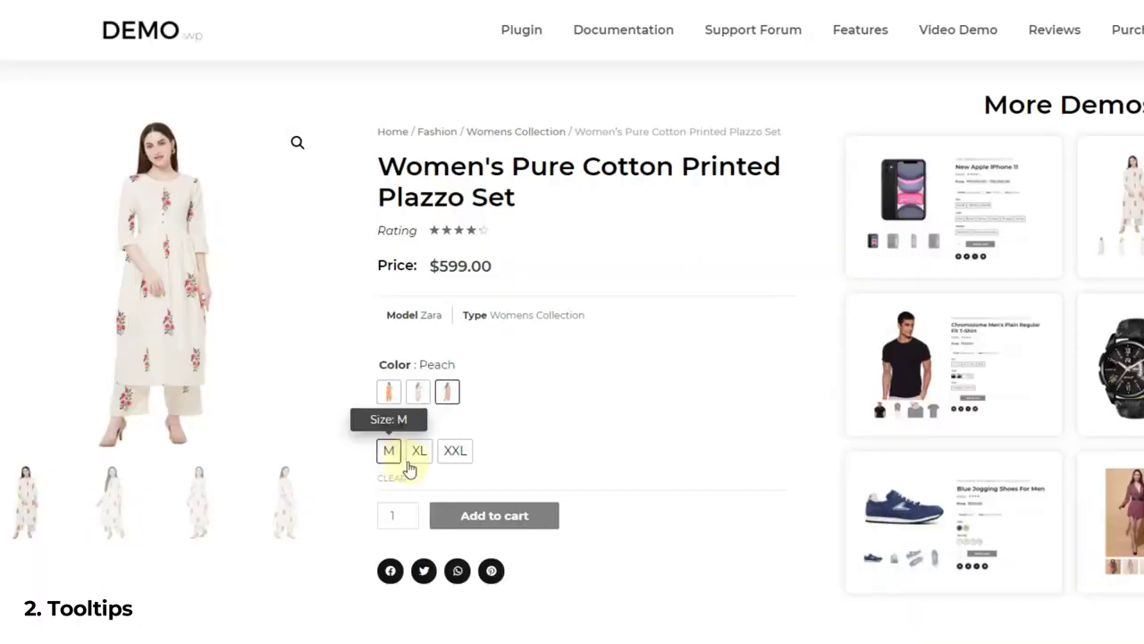
{"action": "mouse_move", "coordinate": [417, 460]}
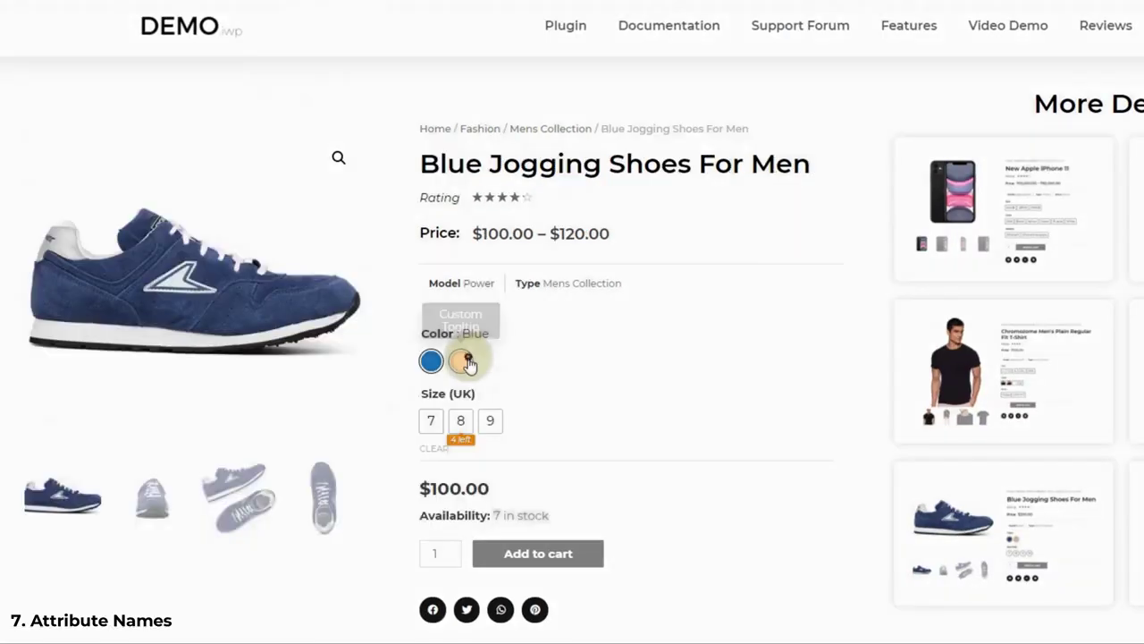
{"action": "left_click", "coordinate": [461, 360]}
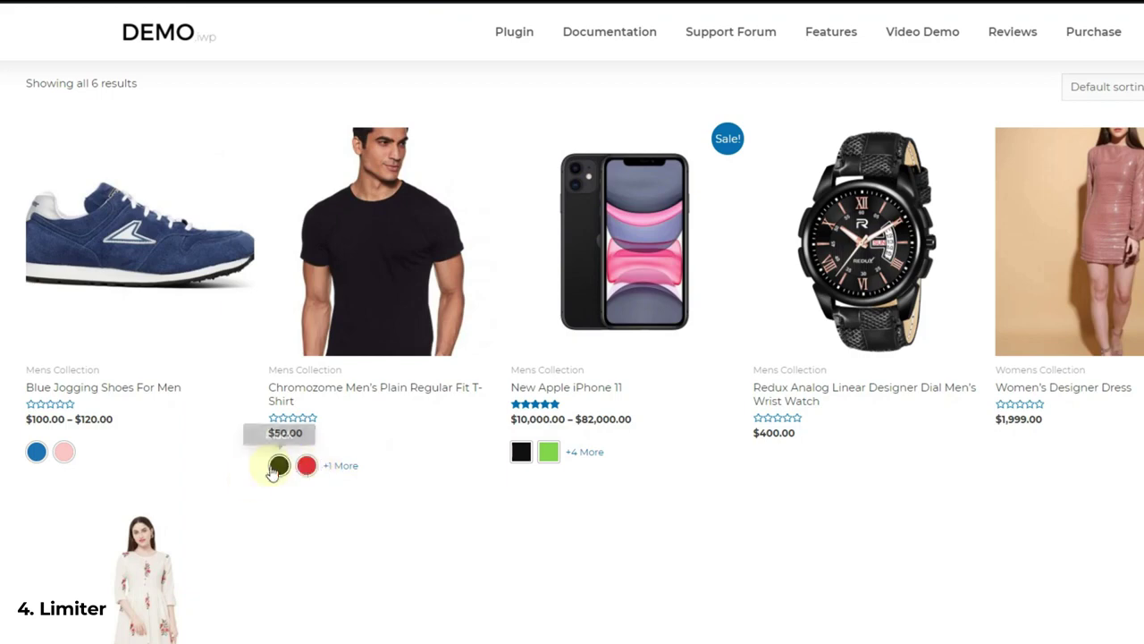
{"action": "scroll", "coordinate": [232, 508], "scroll_direction": "down", "scroll_amount": 3}
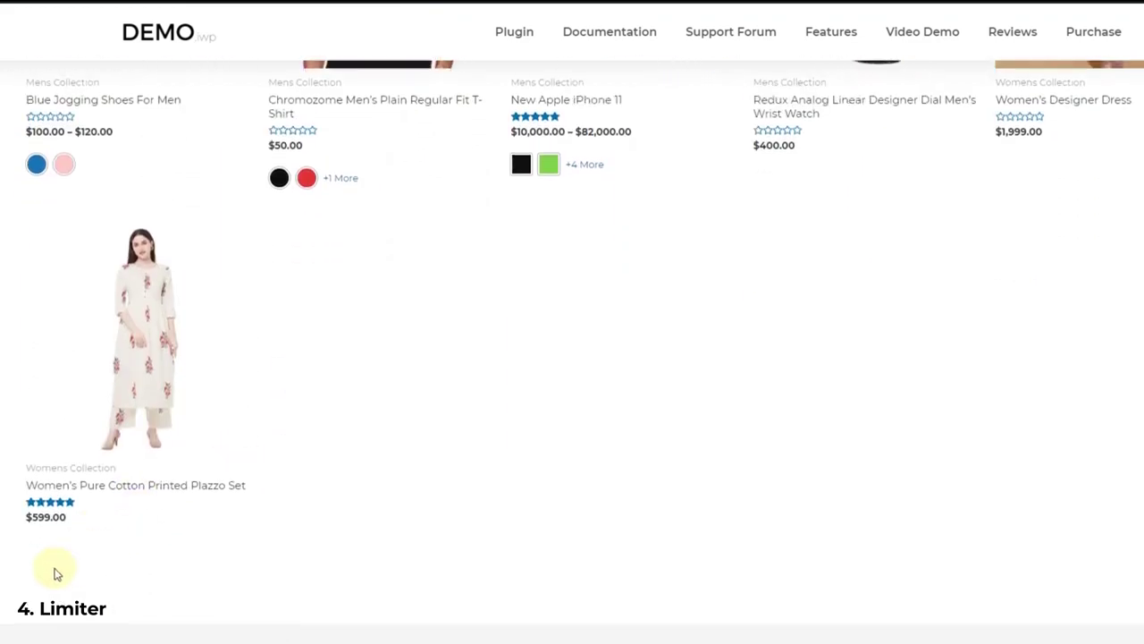
{"action": "scroll", "coordinate": [56, 572], "scroll_direction": "up", "scroll_amount": 3}
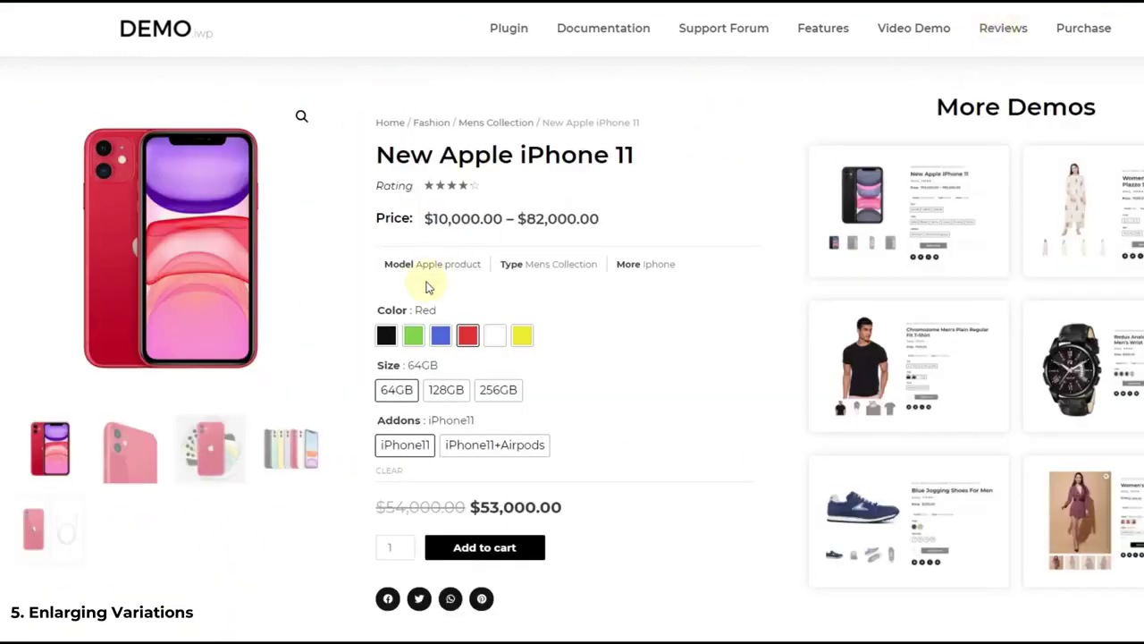